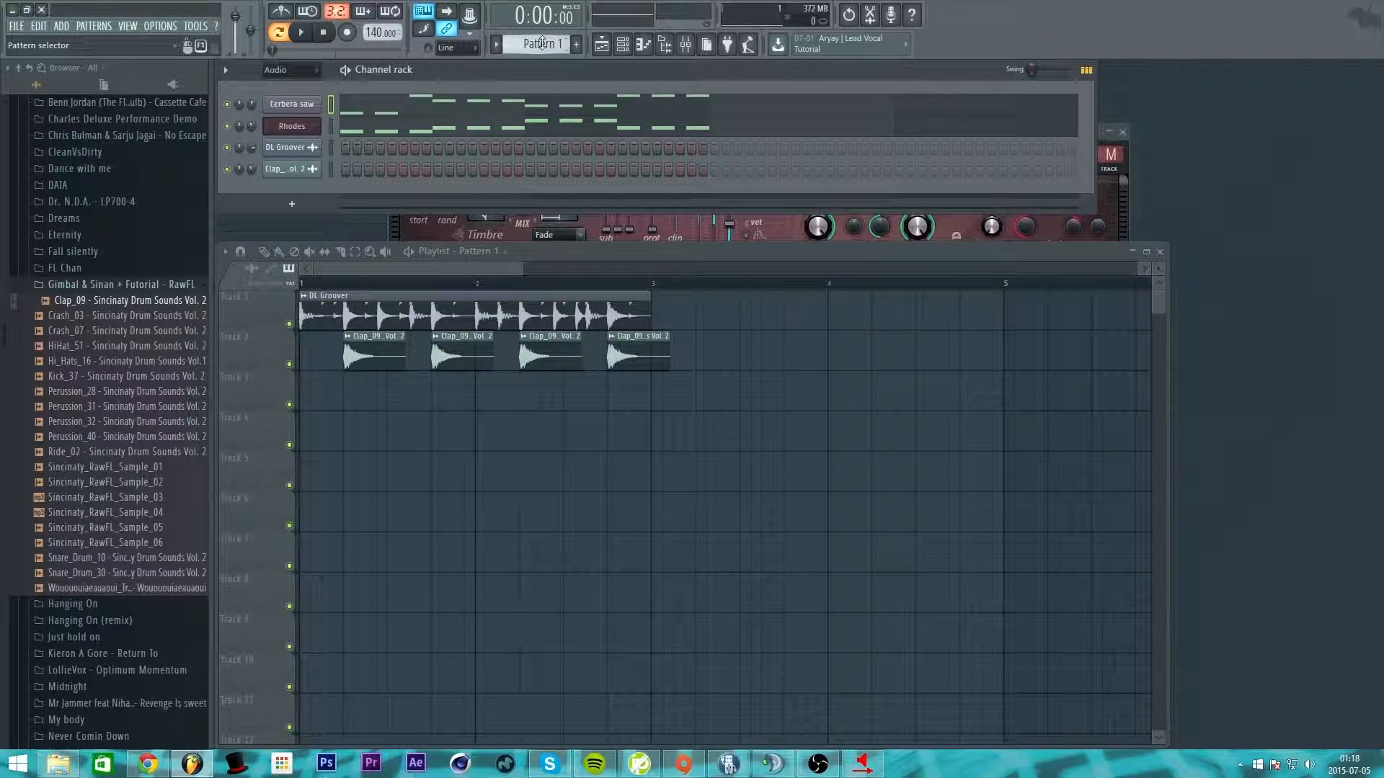
Switch from Pattern 1 to the empty Pattern 2.
left_click(542, 45)
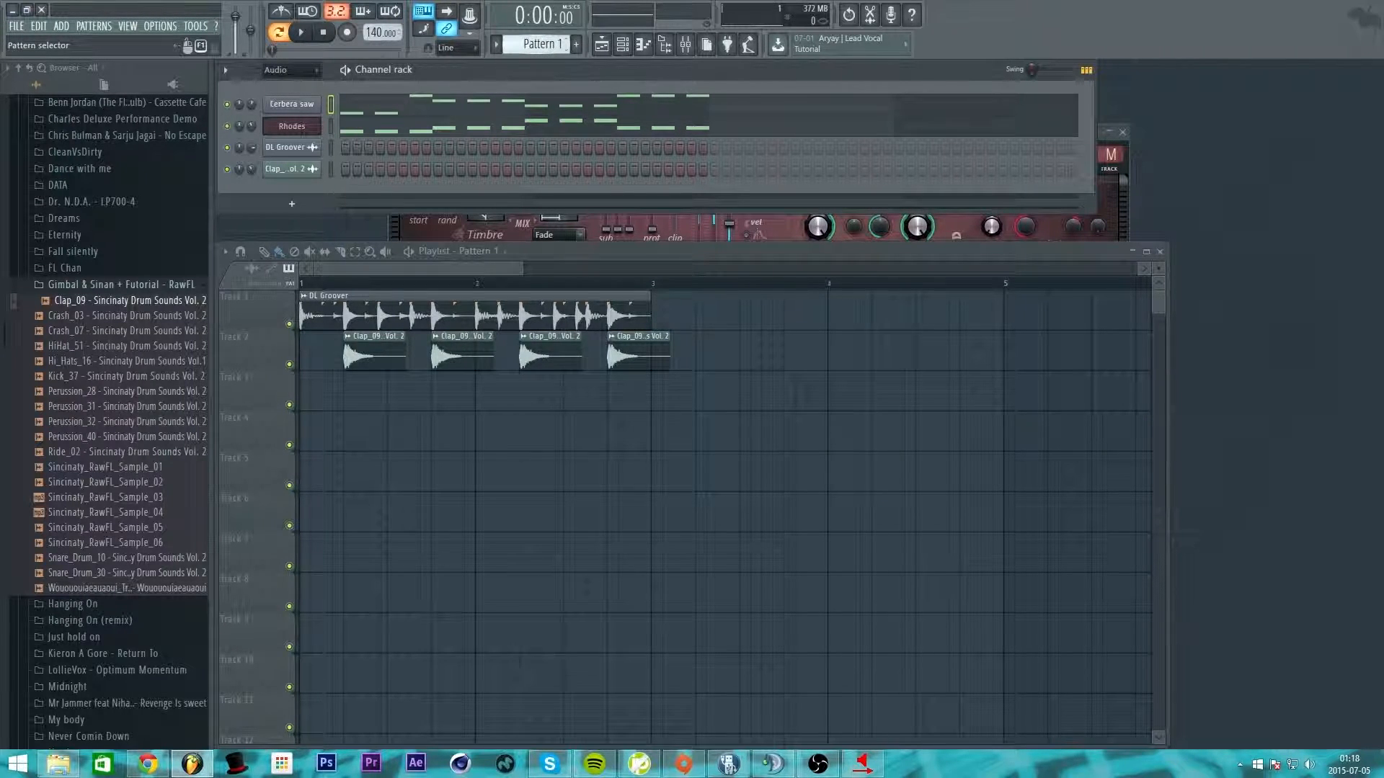
left_click_drag(543, 45, 542, 38)
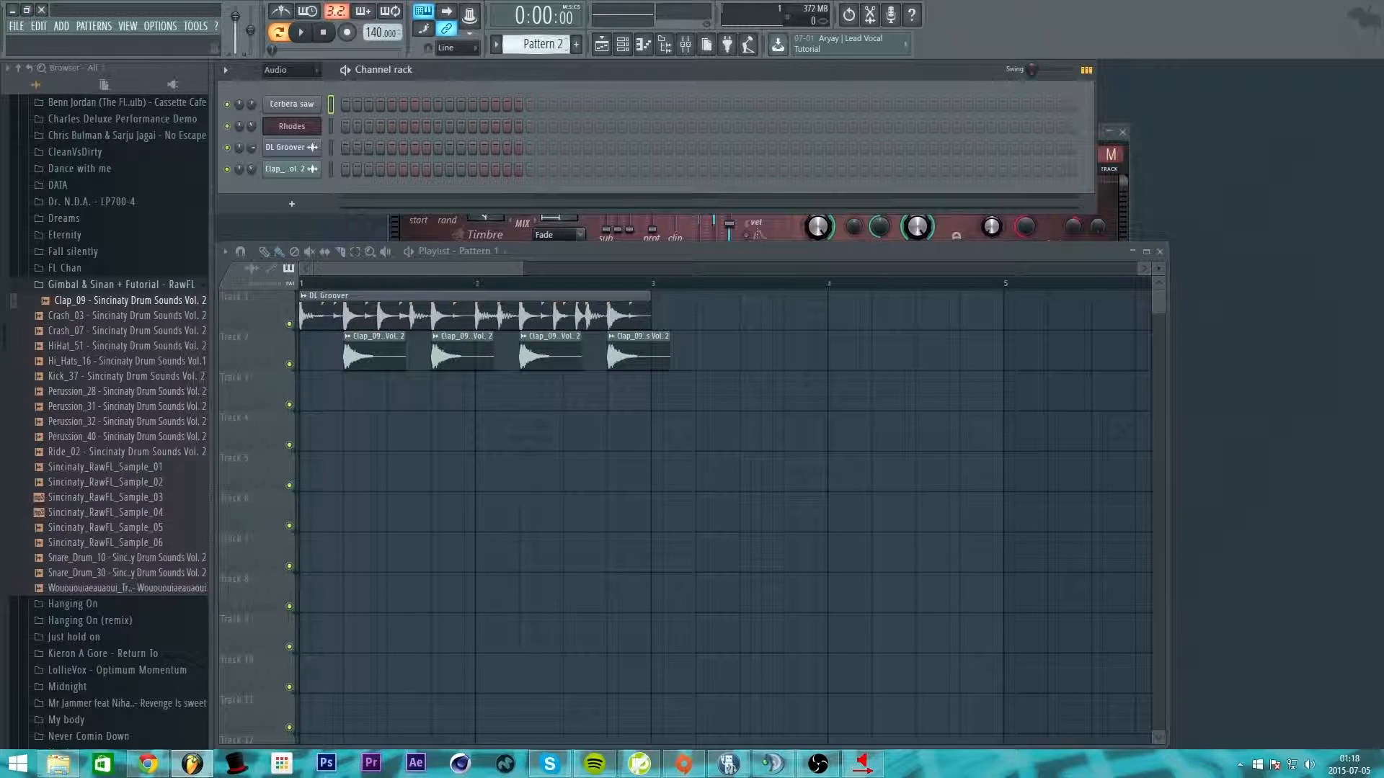
left_click_drag(545, 48, 536, 44)
left_click_drag(536, 44, 535, 40)
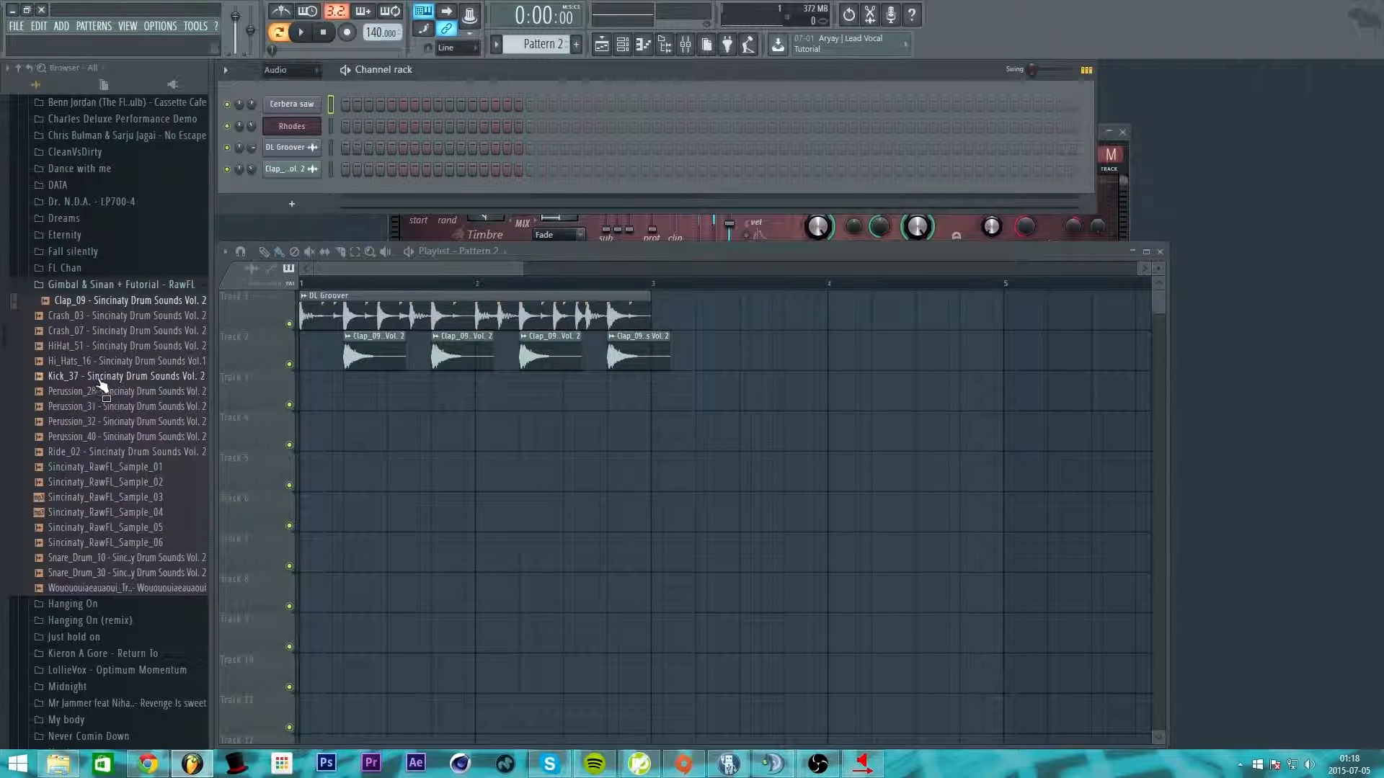
Widen the browser and load the Kick_37 sample from the Gimbal & Sinan folder as a channel above Cerbera saw.
scroll(95, 370, "up", 7)
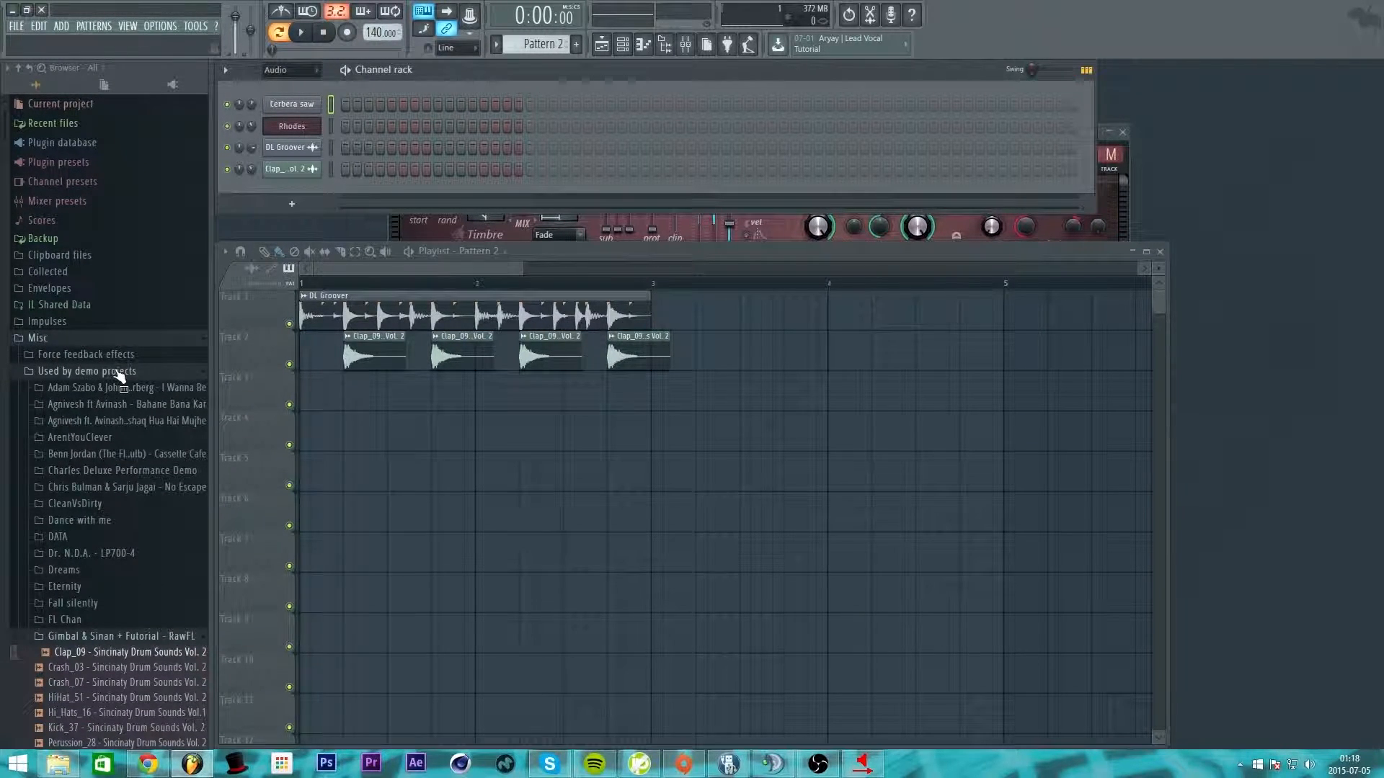
scroll(115, 379, "down", 1)
scroll(112, 379, "down", 5)
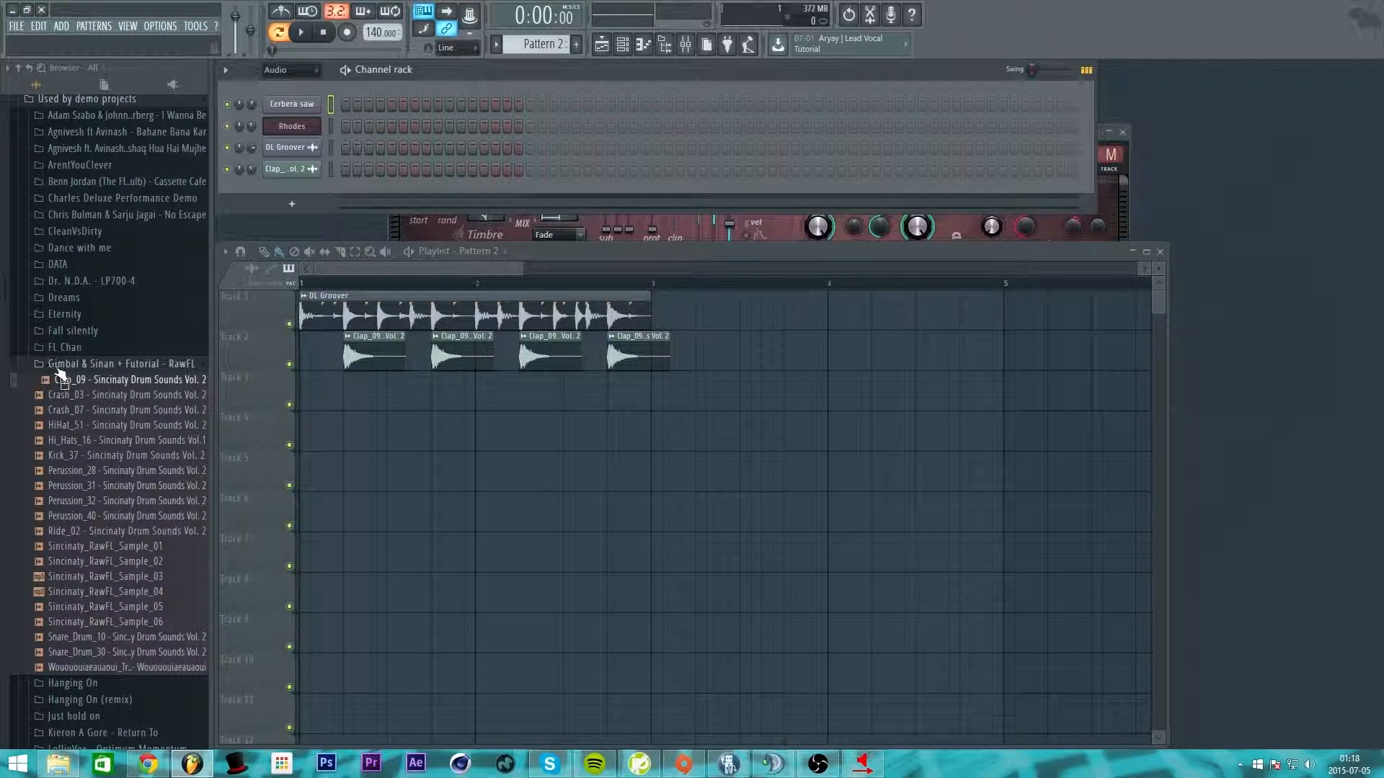
left_click_drag(83, 366, 109, 365)
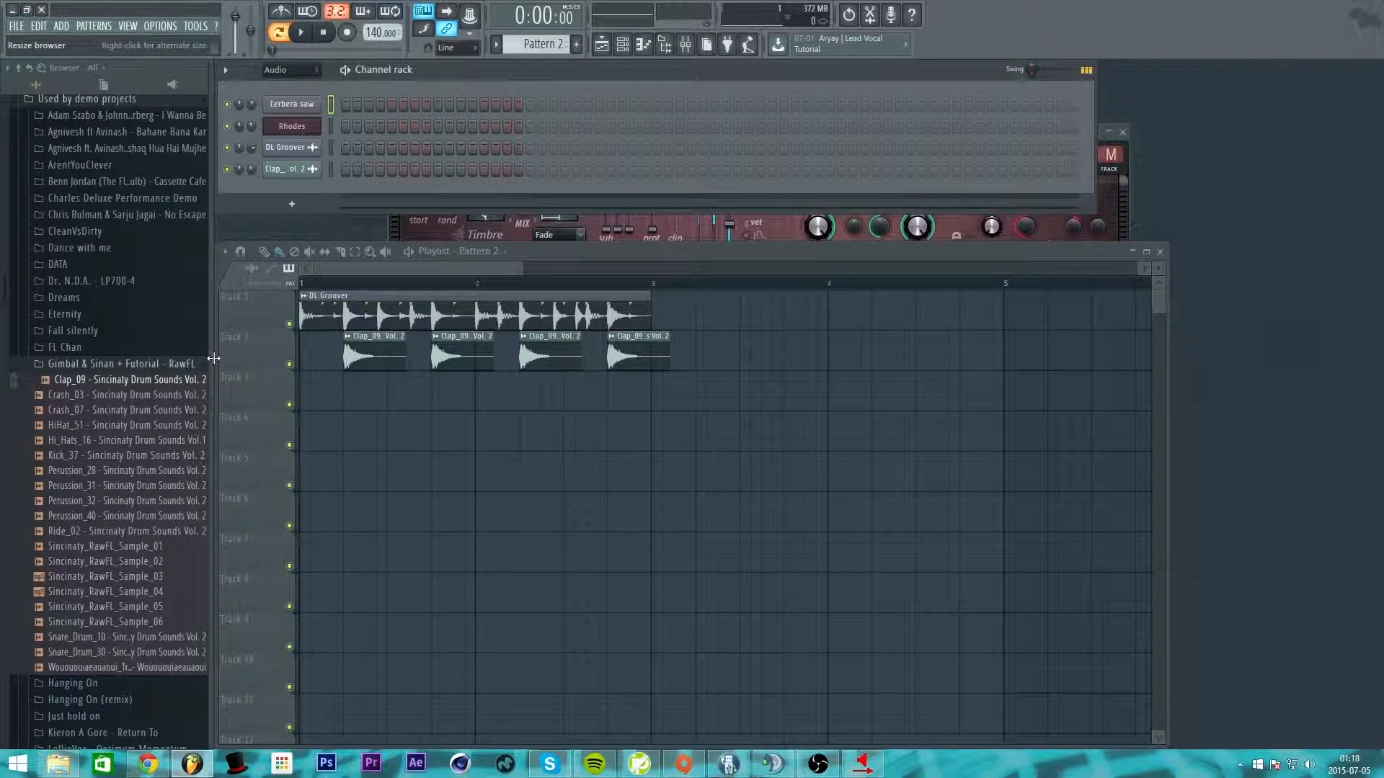
mouse_move(213, 359)
left_mouse_down()
mouse_move(249, 358)
mouse_move(230, 359)
left_mouse_up()
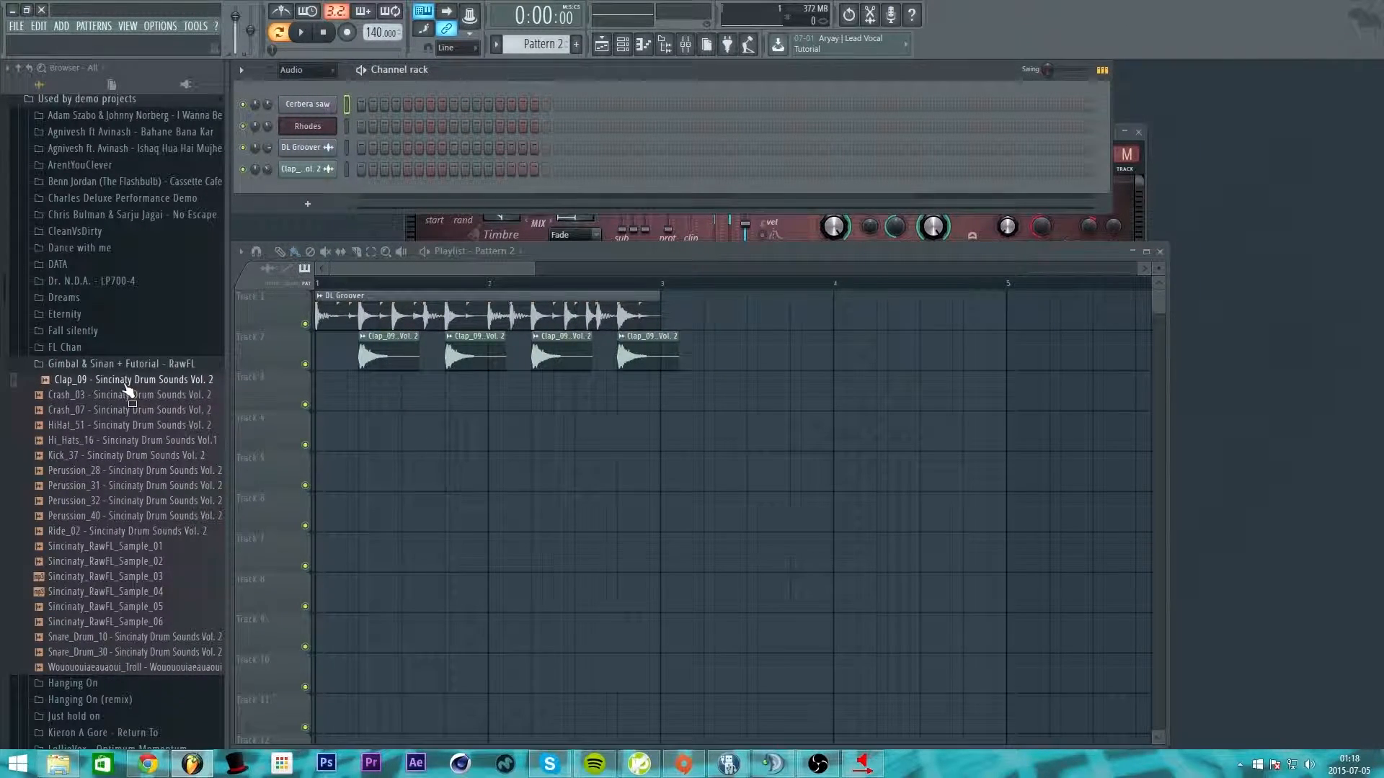
left_click(72, 460)
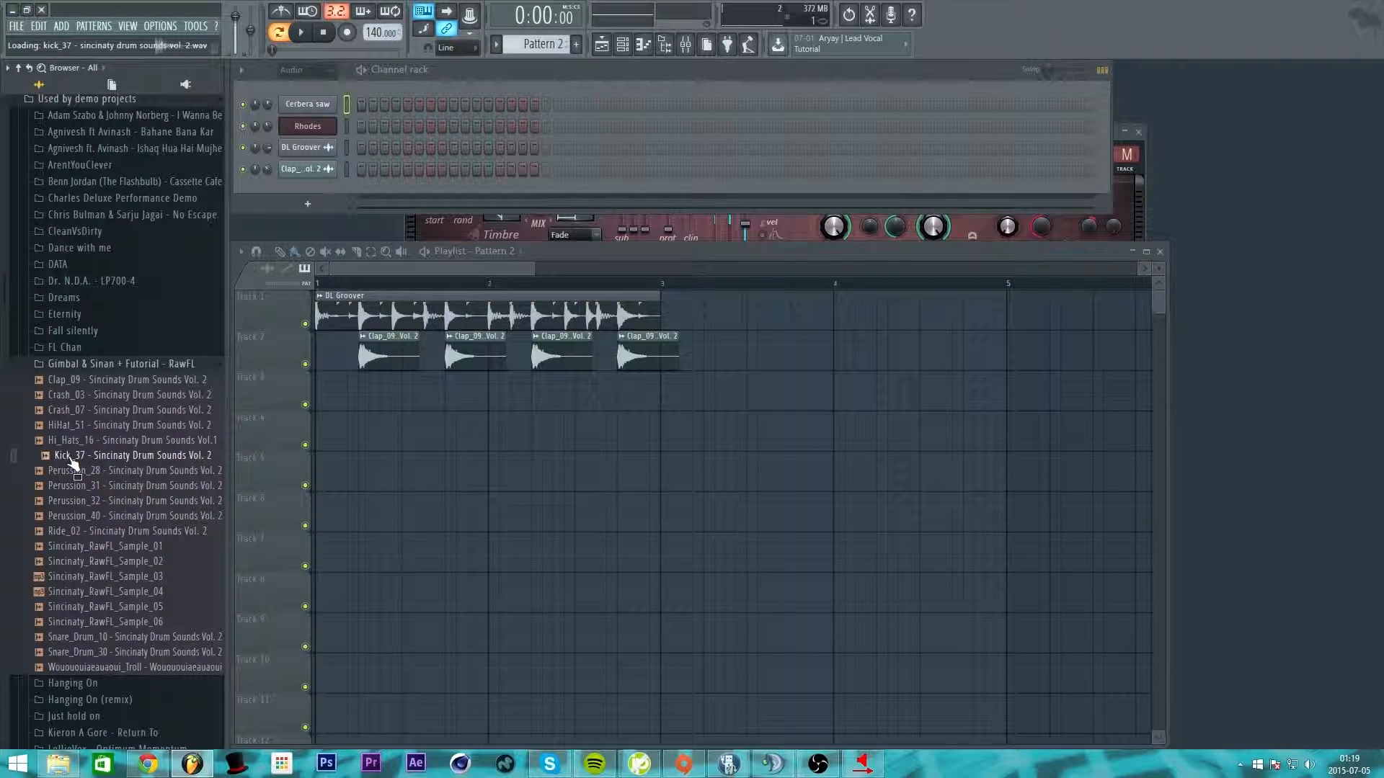
left_click_drag(72, 459, 304, 89)
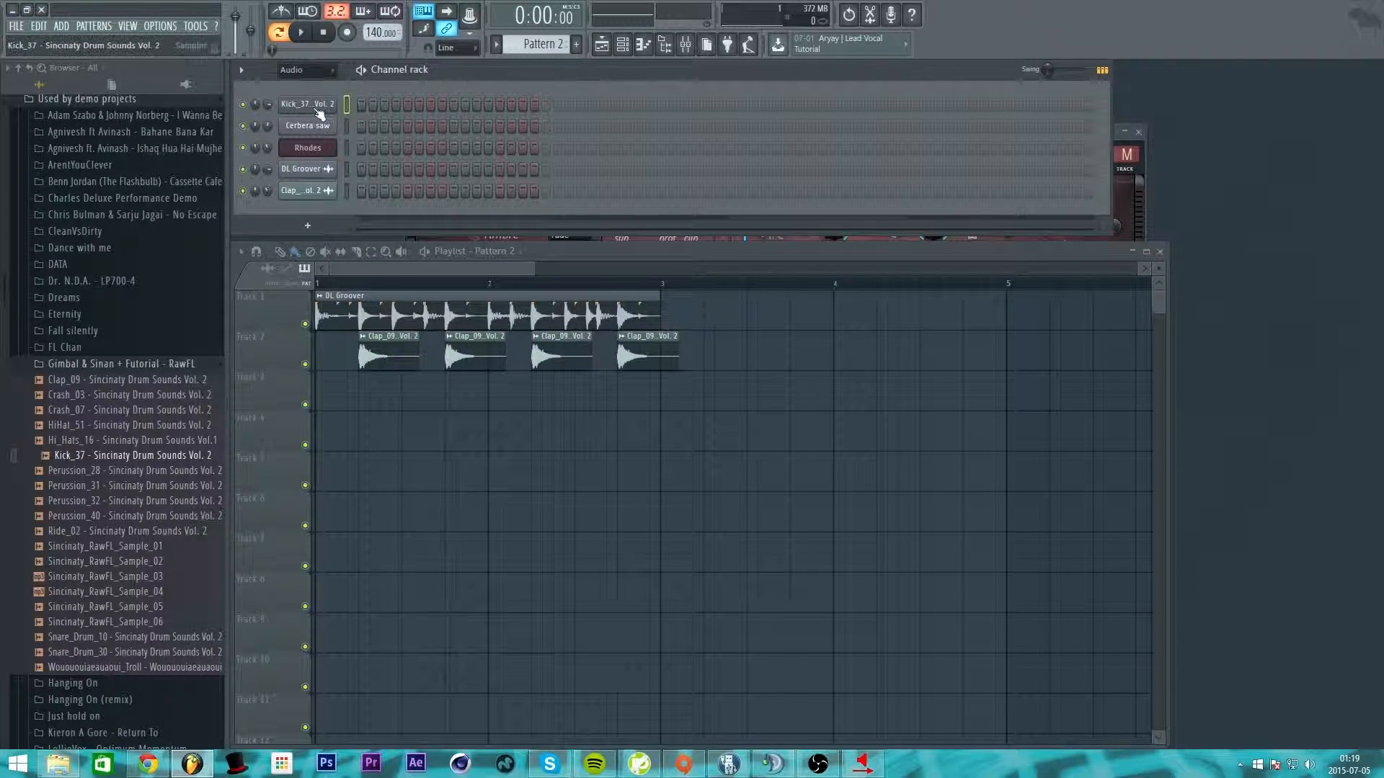
Open Kick_37 in a second new sampler channel and delete that duplicate channel.
right_click(147, 455)
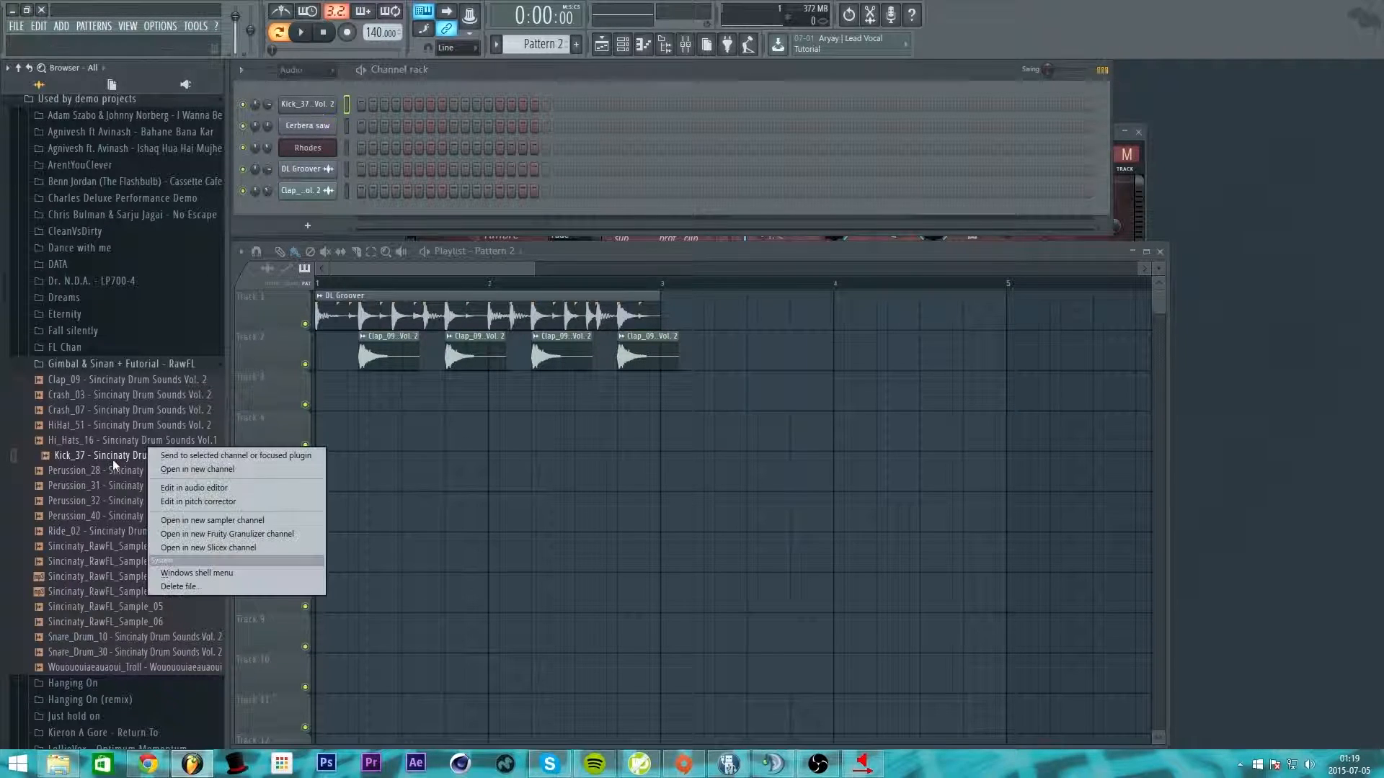
left_click(224, 521)
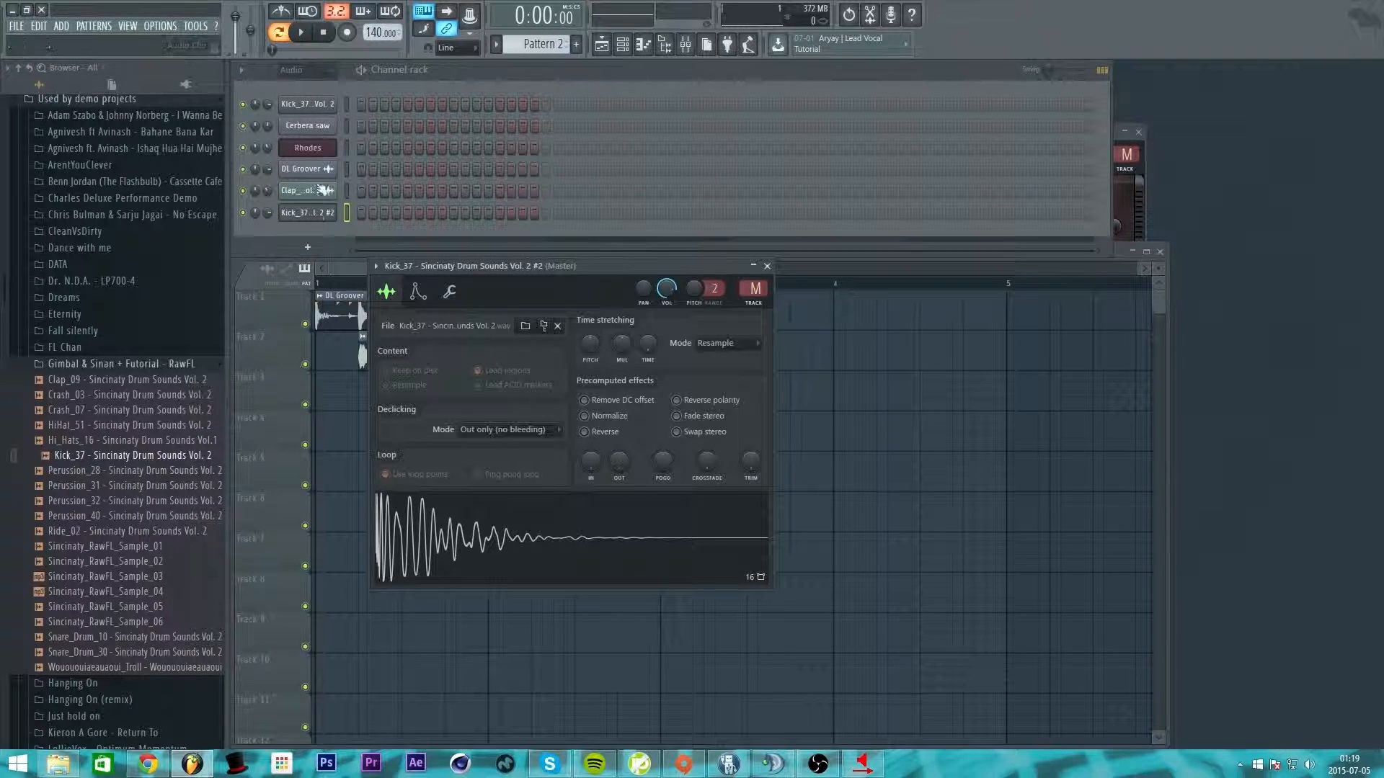
right_click(327, 216)
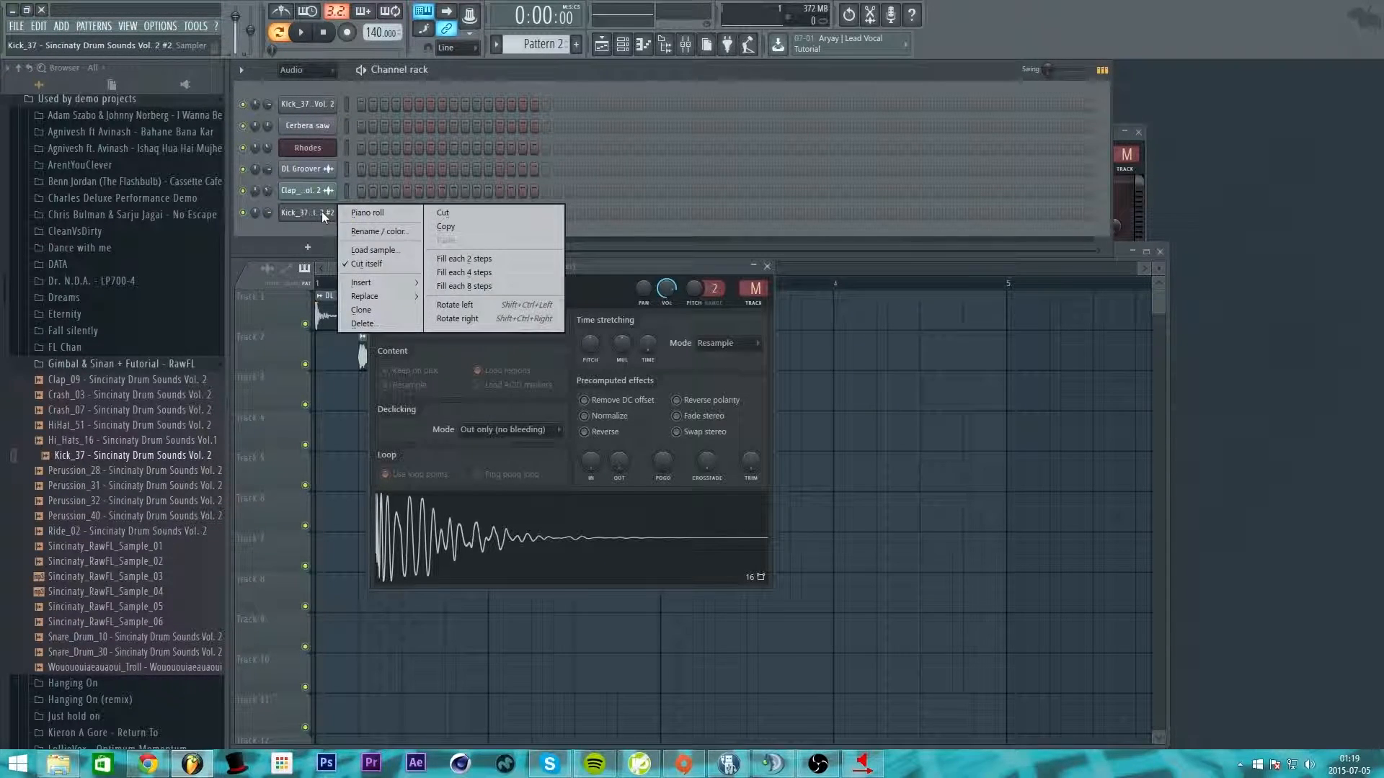
left_click(370, 326)
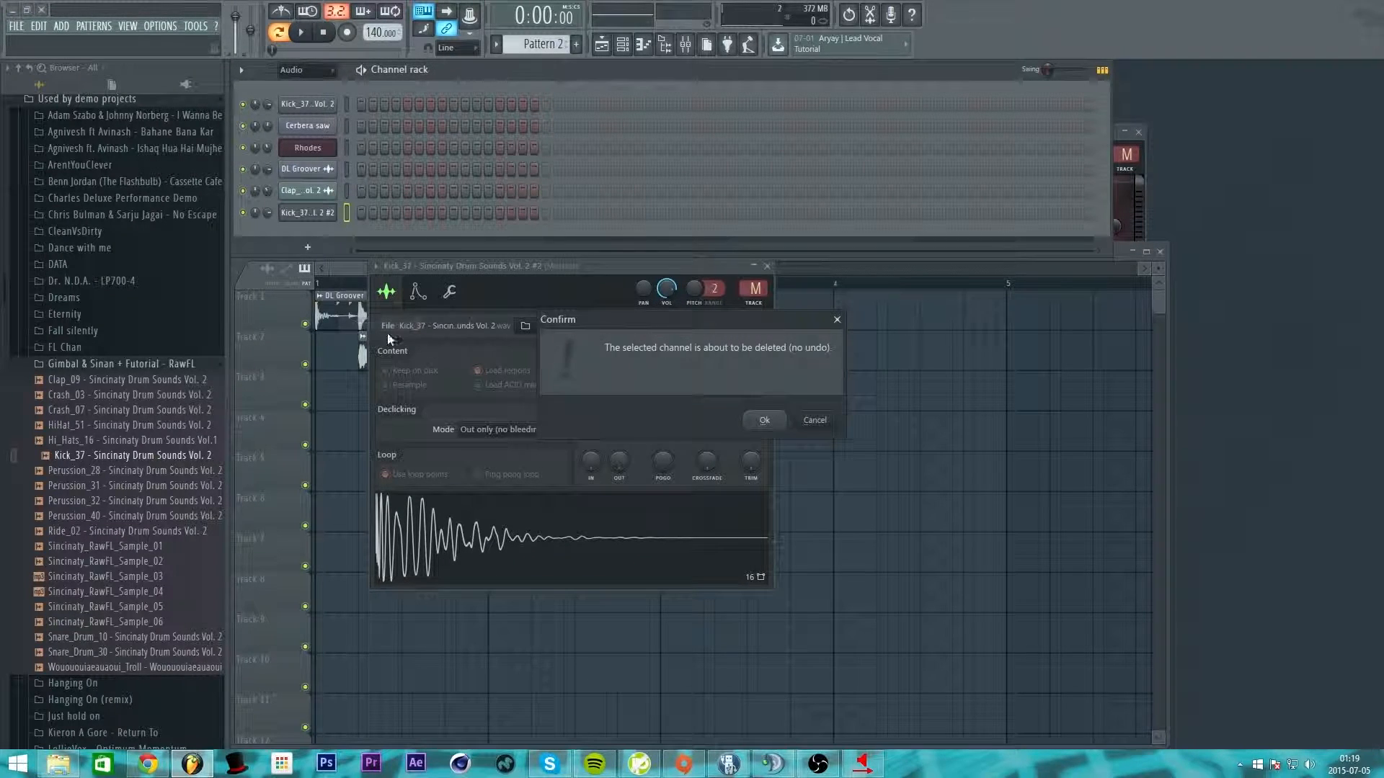
left_click(764, 422)
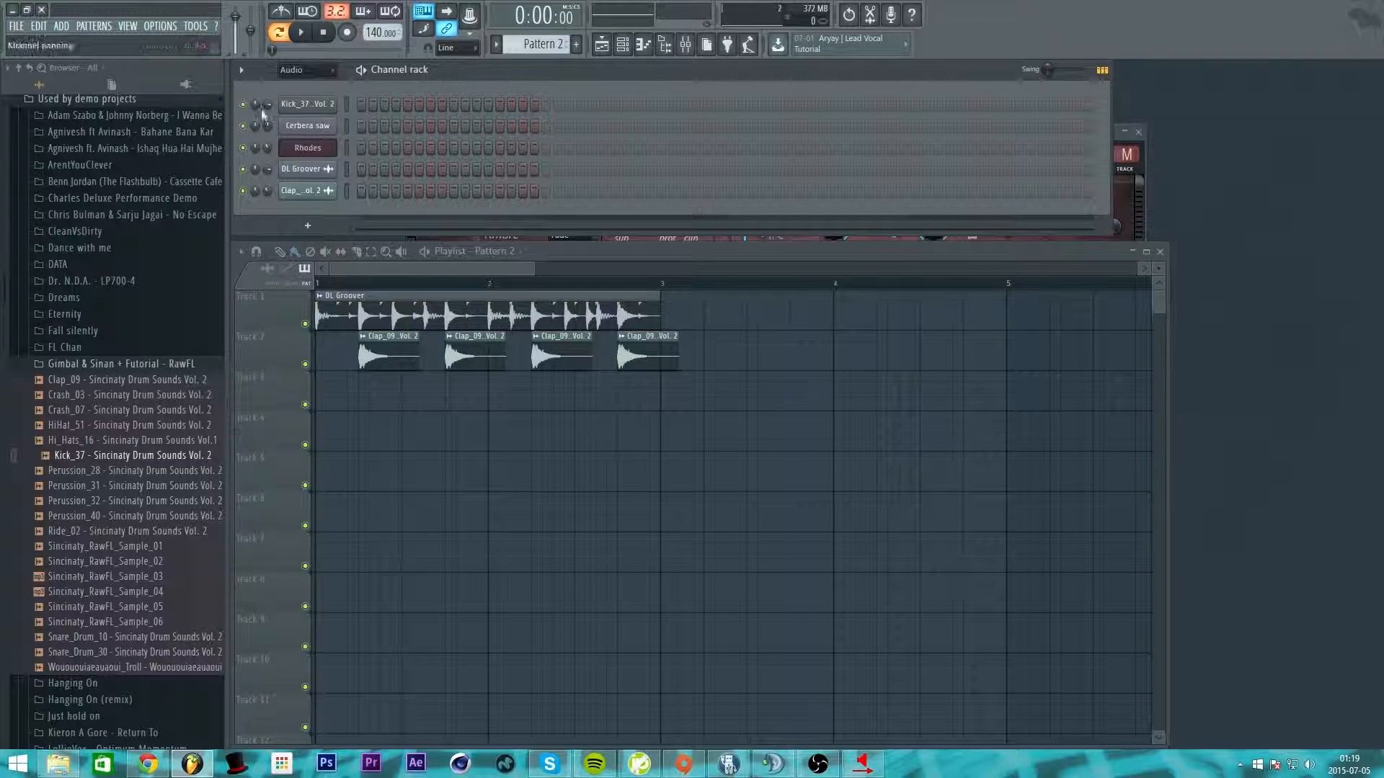
Select the Kick_37 channel and play test notes to audition the kick sound.
left_click(347, 105)
key("q")
key("q")
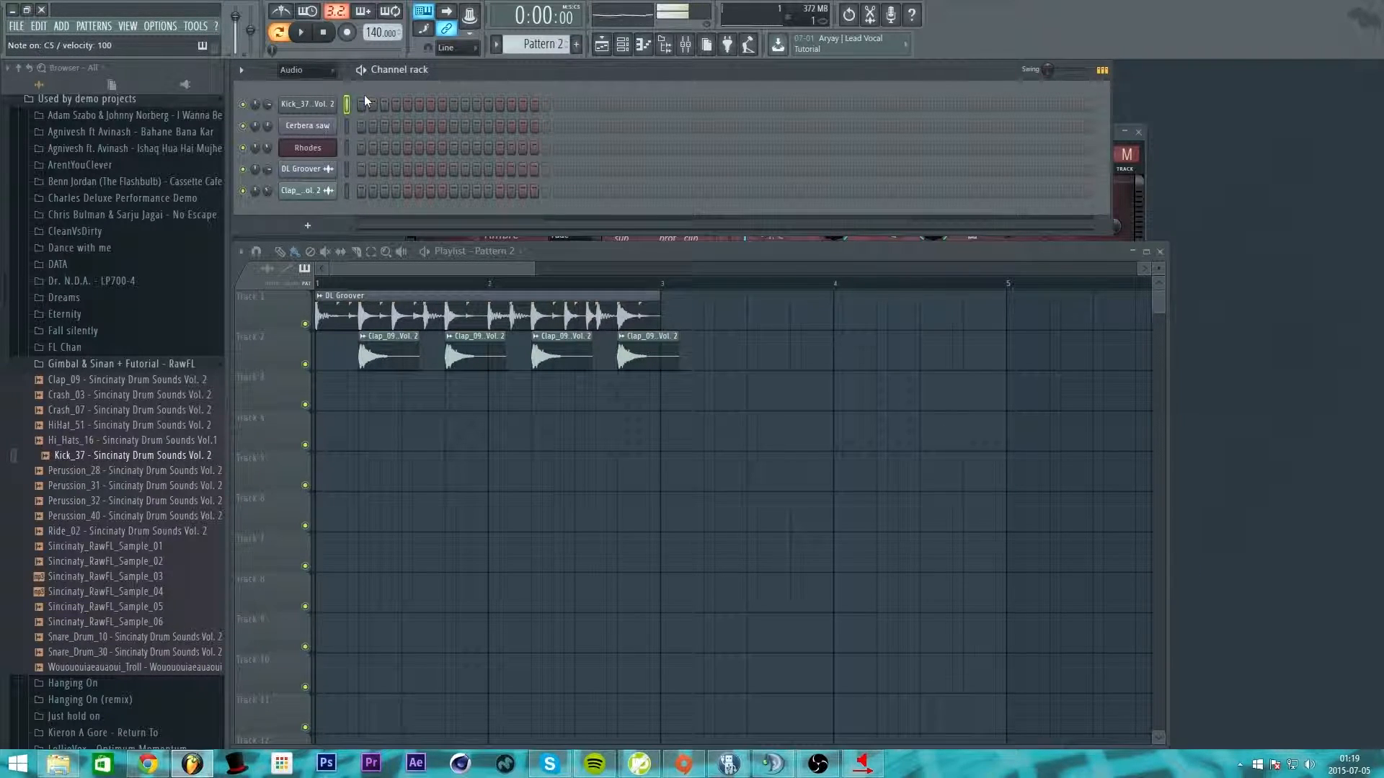
key("q")
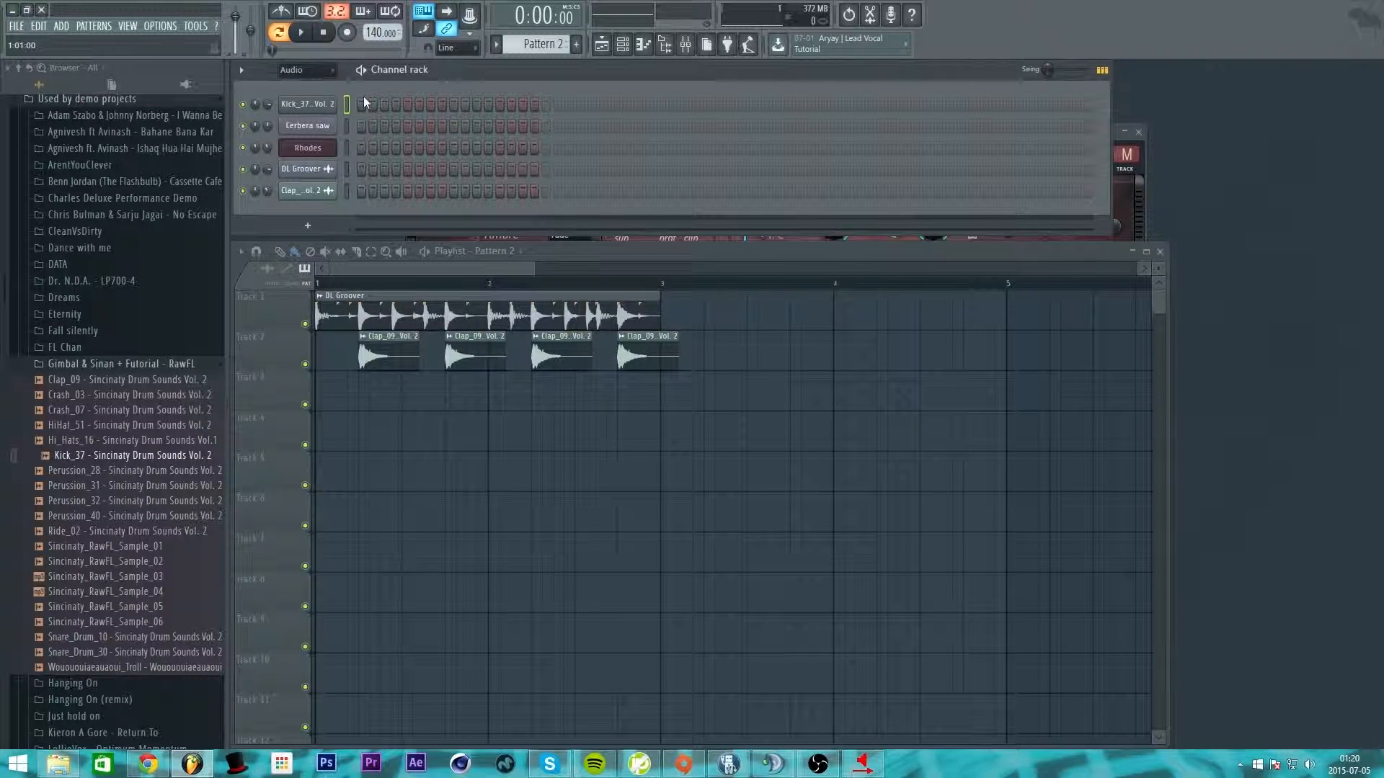
key("q")
Open the Kick_37 channel settings, adjust the channel pitch and close the settings.
left_click(310, 104)
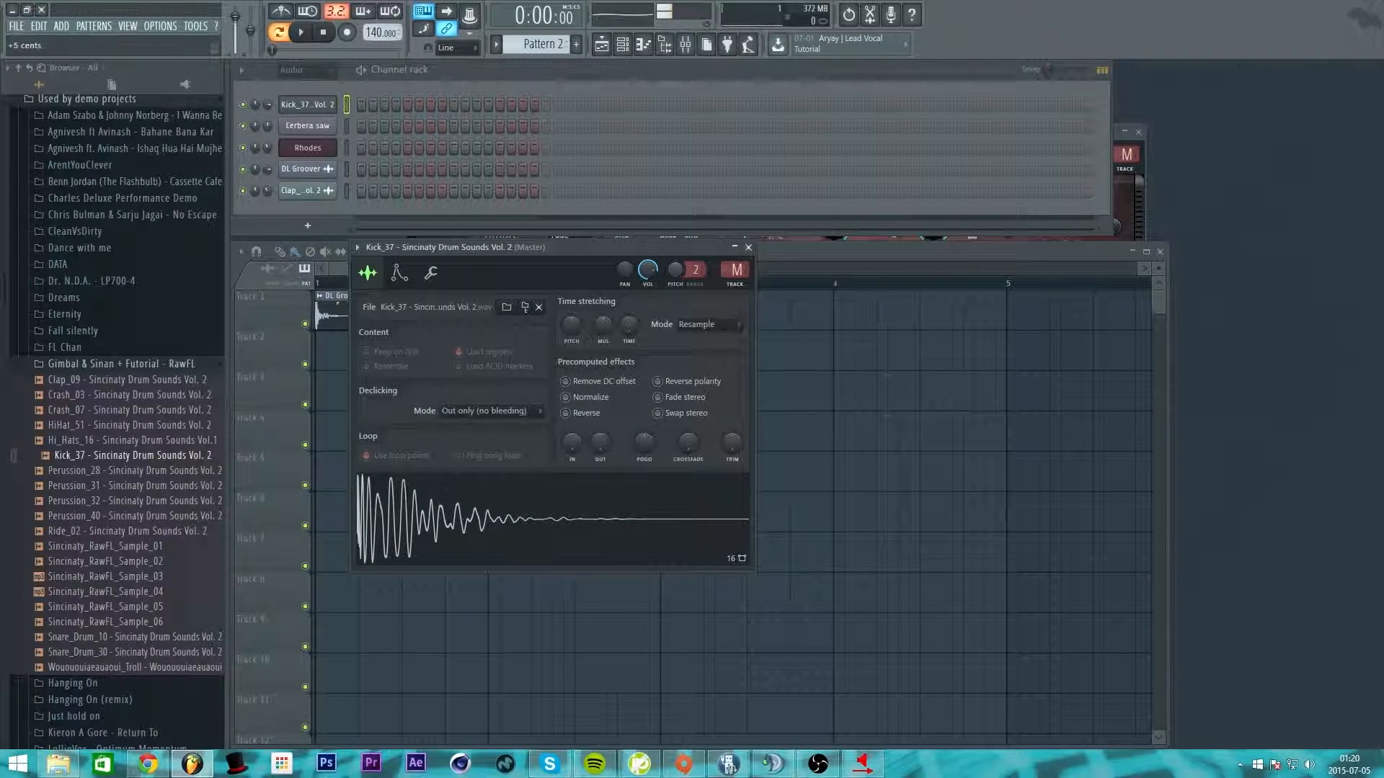
left_click_drag(677, 270, 681, 339)
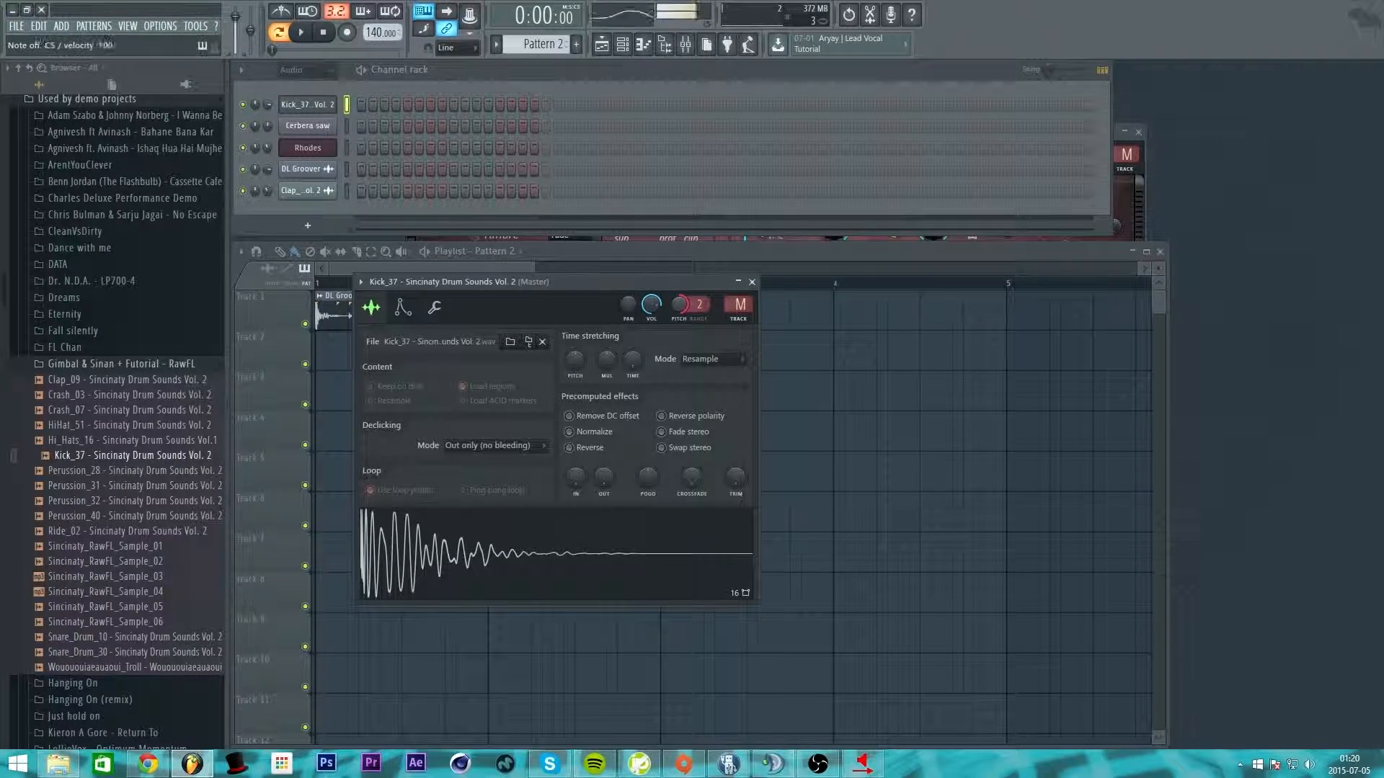
left_click(751, 282)
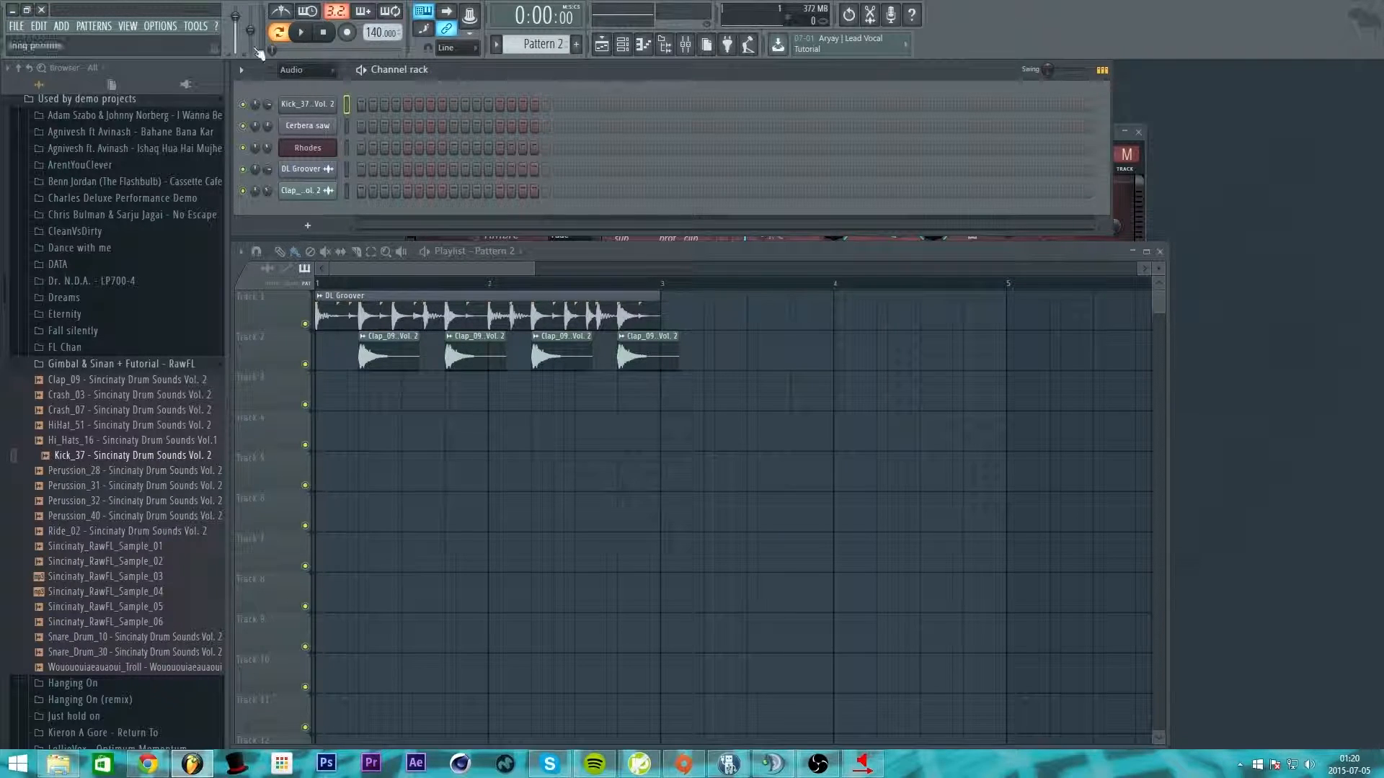
Program Kick_37 hits on steps 1, 4, 9 and 12 of Pattern 2 while playing it back.
left_click(359, 104)
left_click(407, 105)
left_click(309, 33)
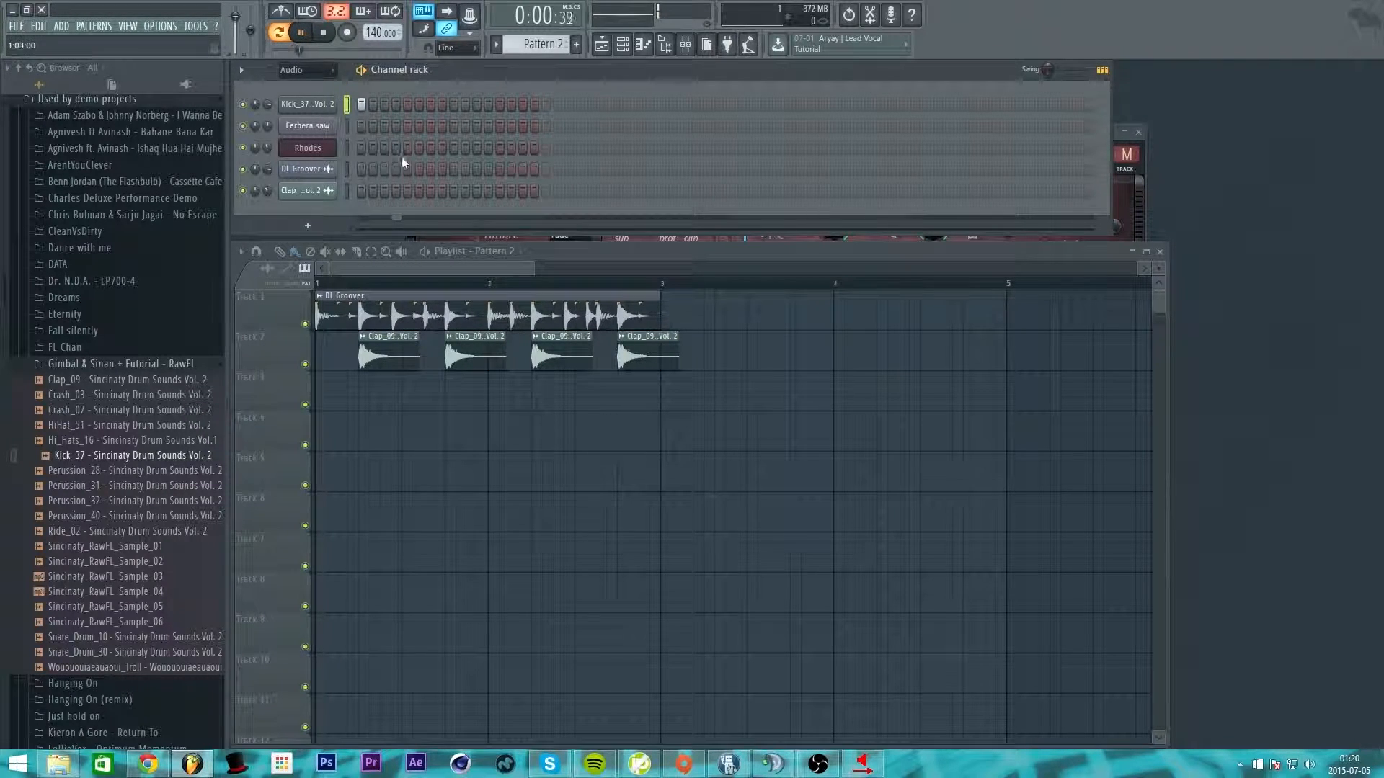
left_click(453, 104)
left_click(395, 104)
left_click(488, 104)
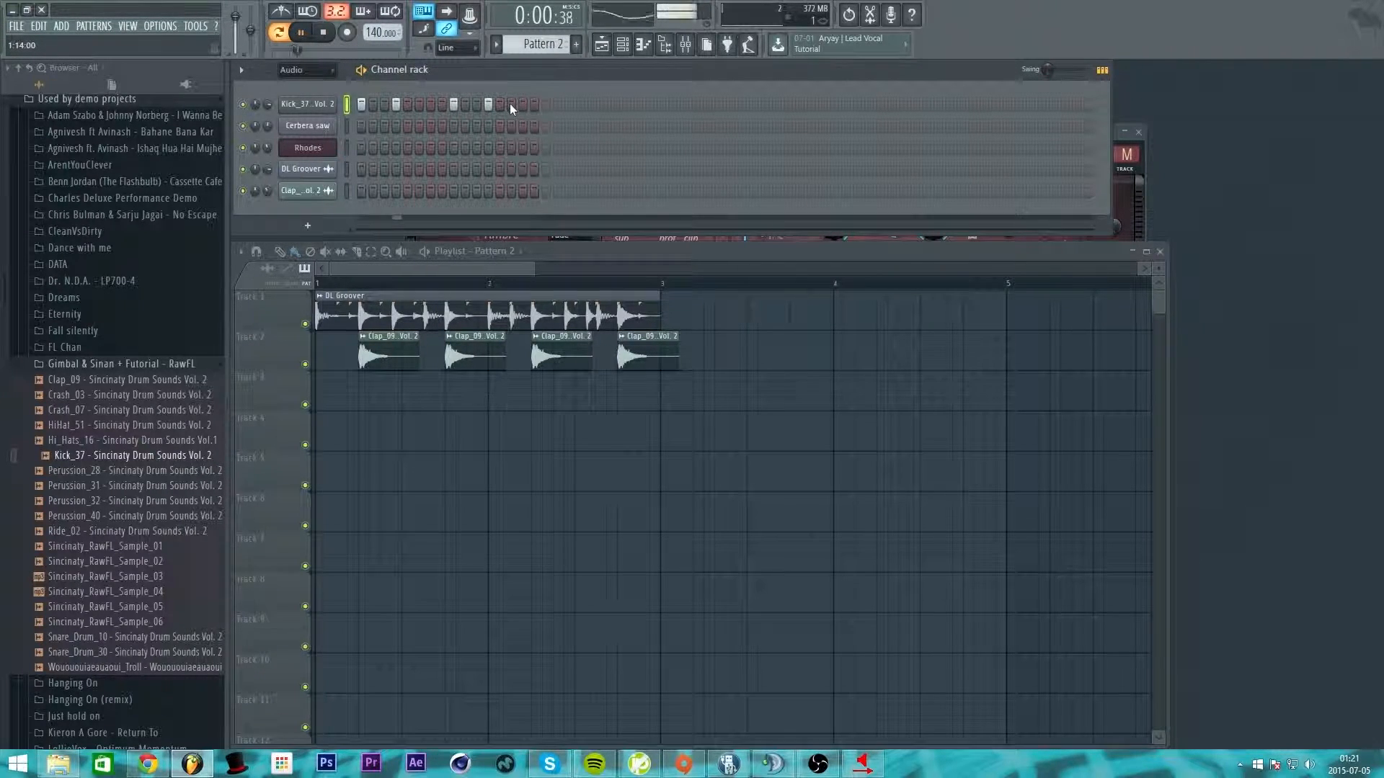
key("space")
Move the kick hits on steps 4 and 12 to steps 3 and 11 and play the pattern.
left_click(396, 104)
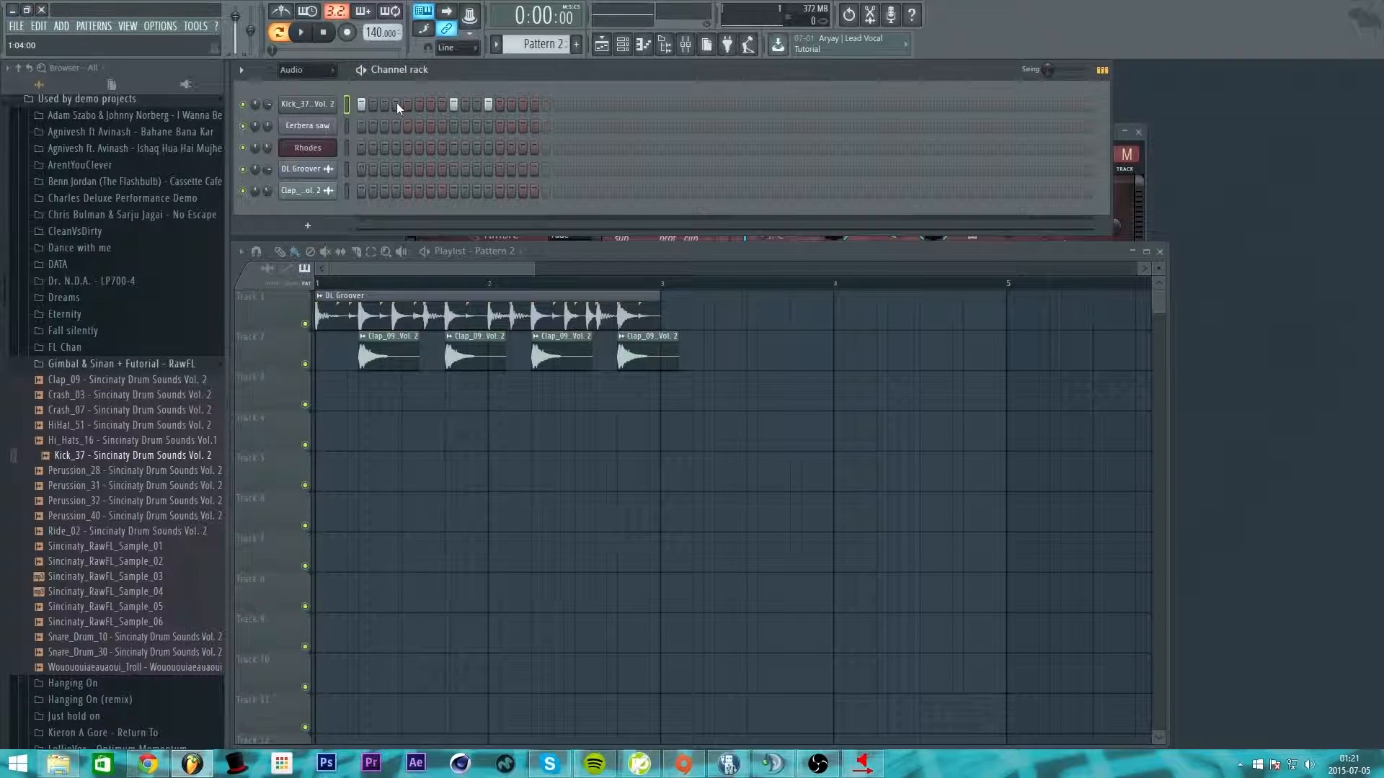
key("space")
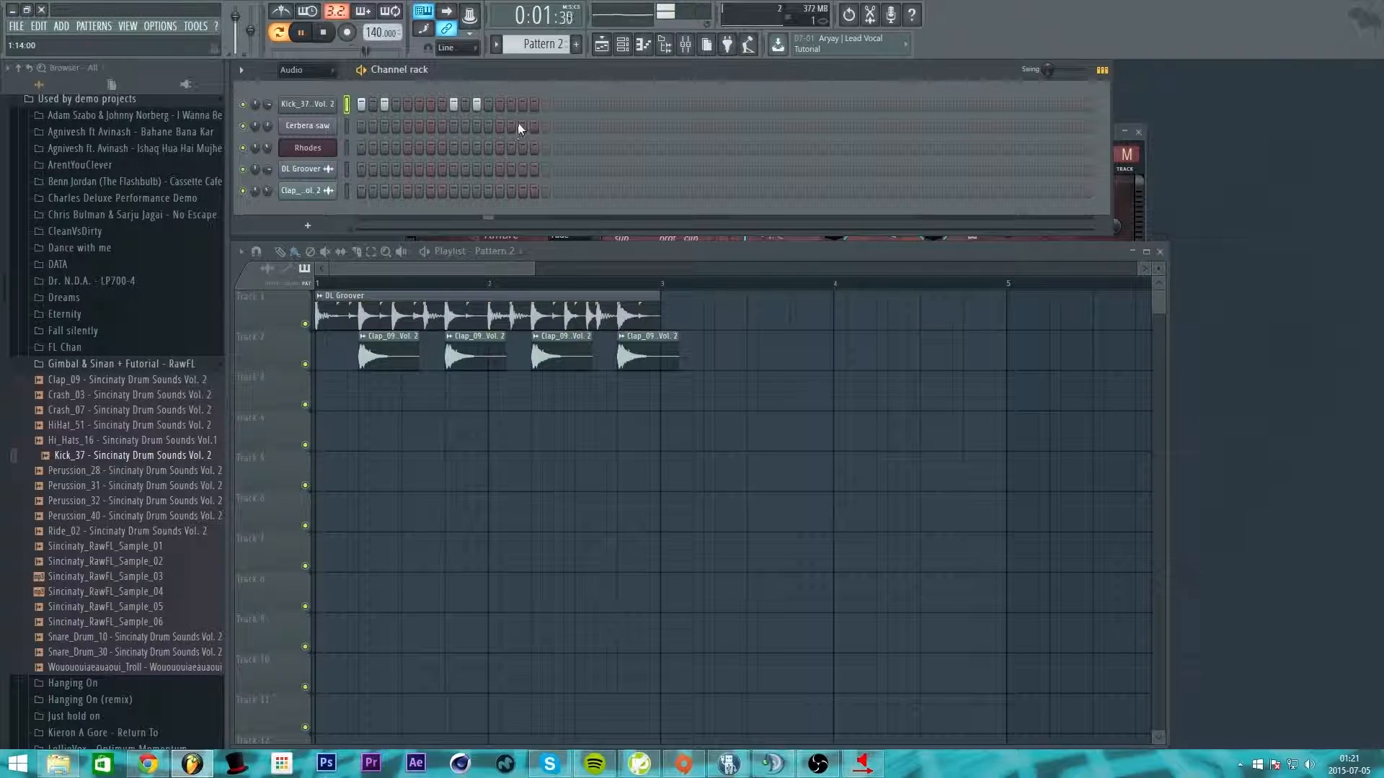
key("space")
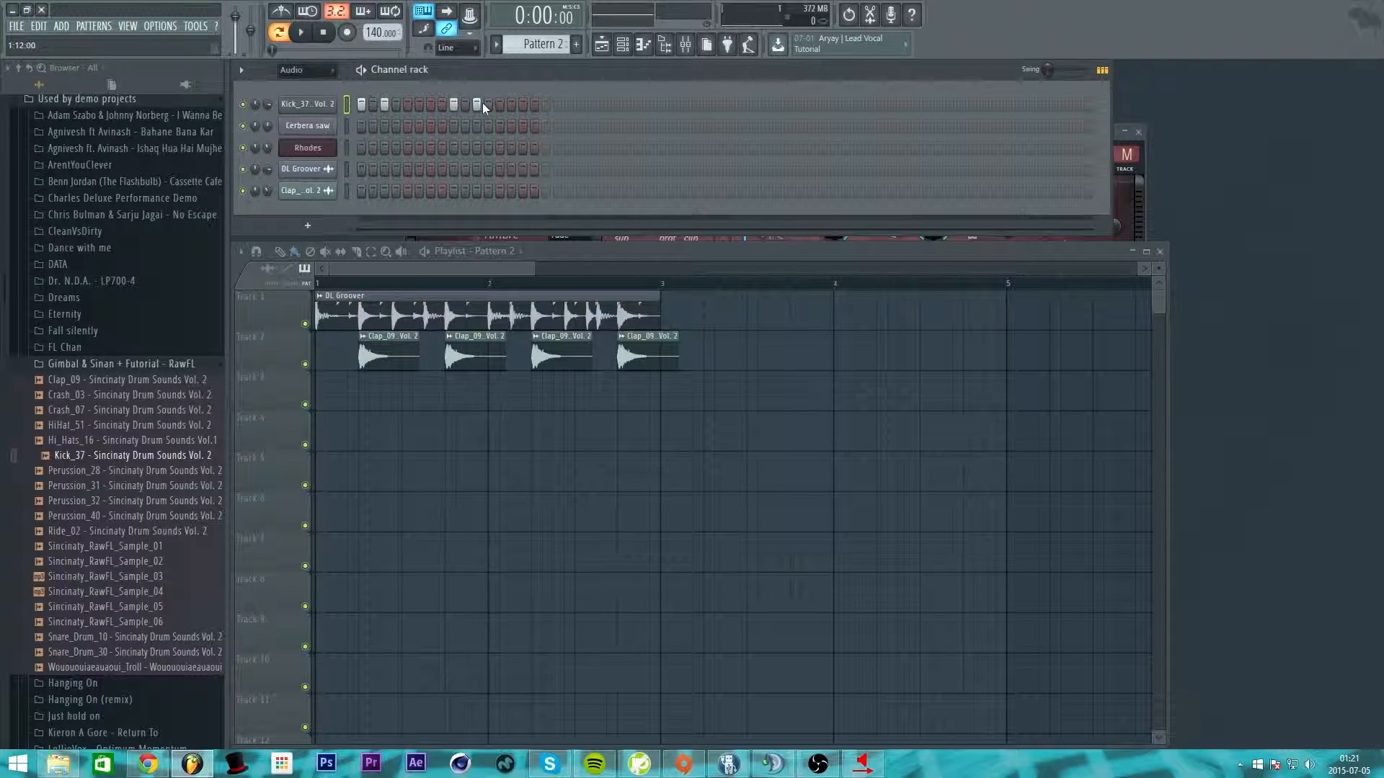
Load Hi_Hats_16 as a channel below the kick and place hits on steps 1, 5, 9 and 13.
left_click(112, 441)
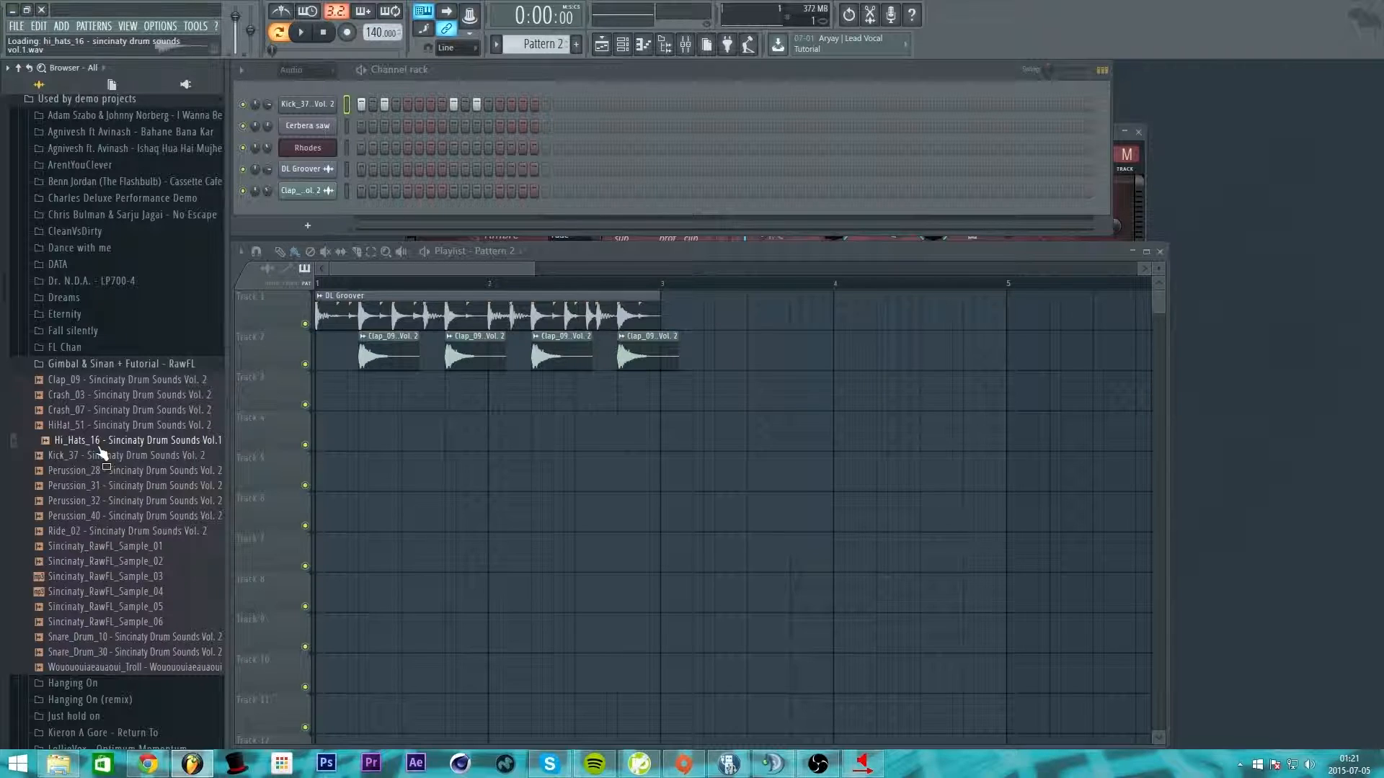
left_click_drag(104, 441, 317, 116)
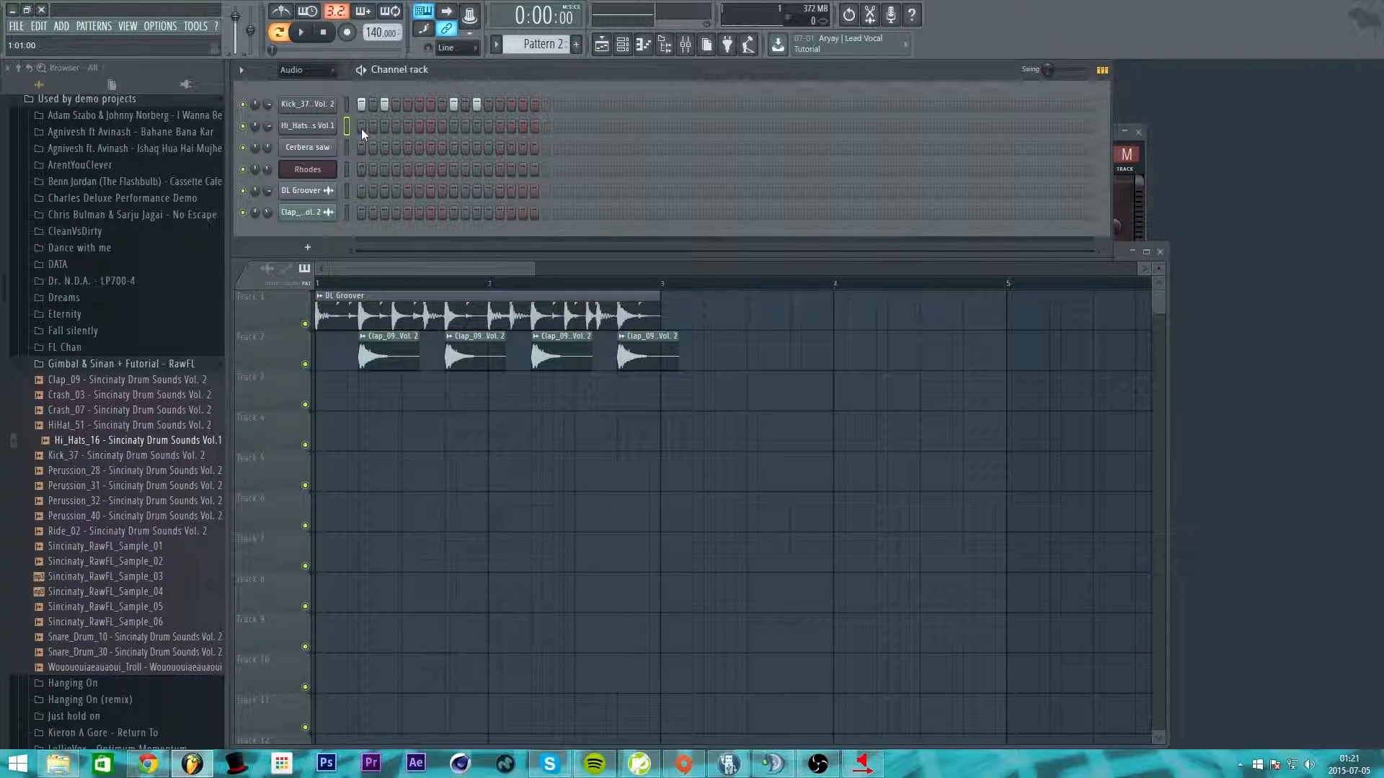
left_click(408, 125)
left_click(454, 125)
Play the pattern and lower the Hi_Hats_16 channel volume to about 45%.
key("space")
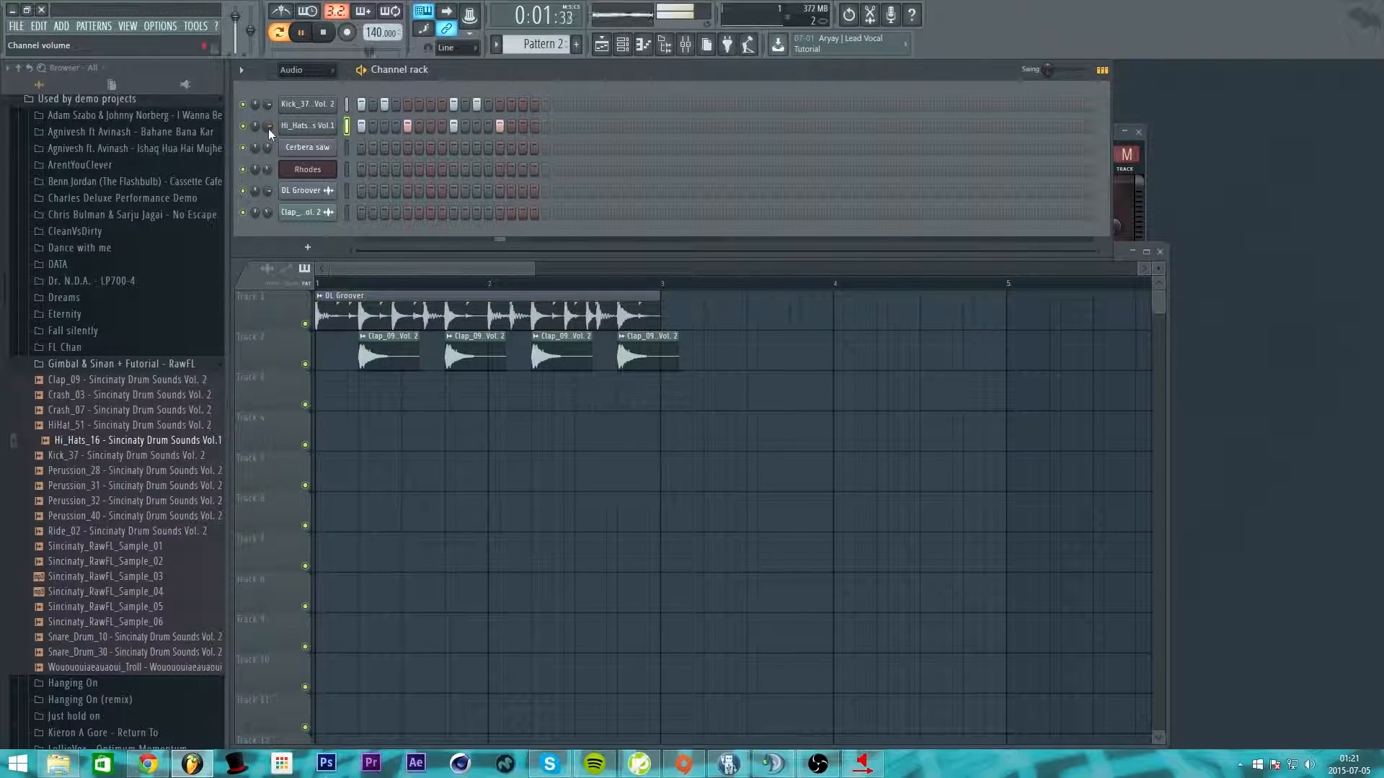
left_click_drag(269, 129, 268, 158)
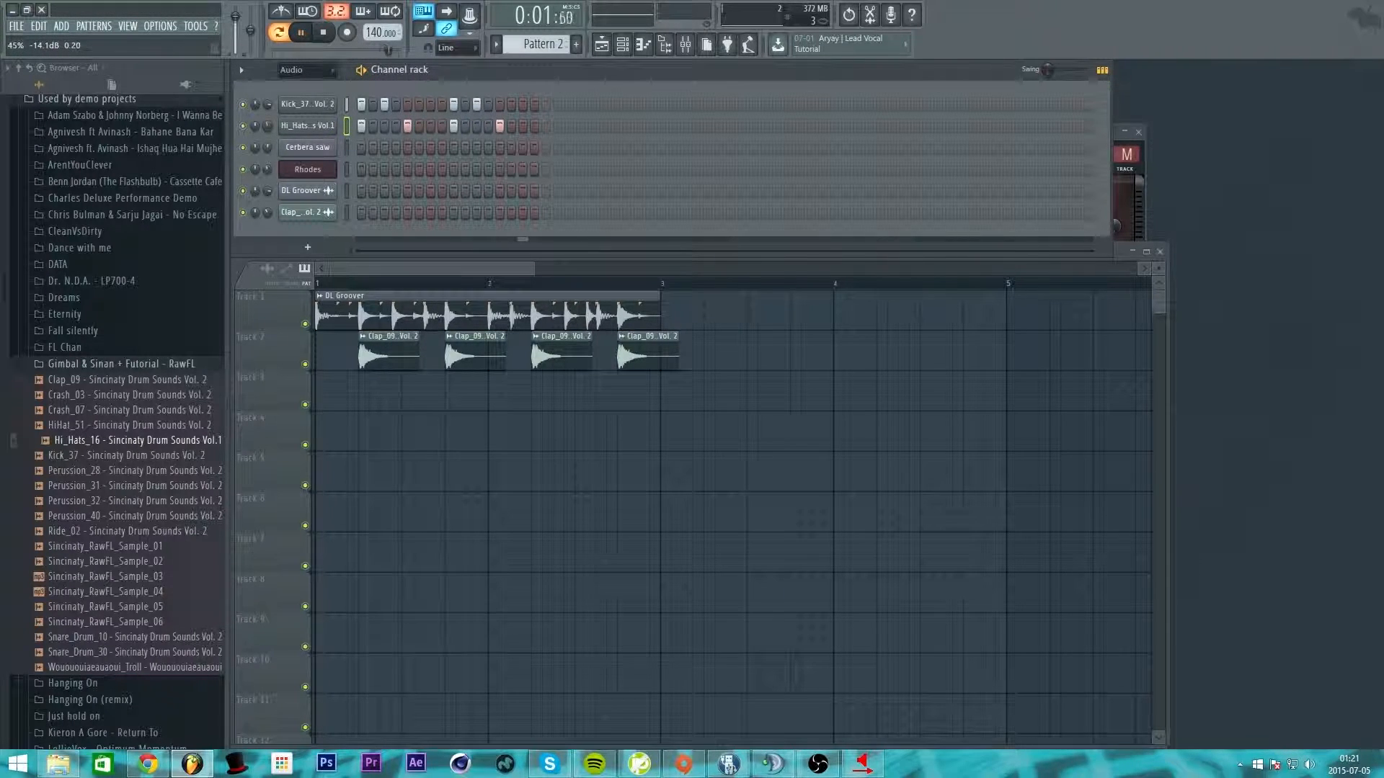
key("space")
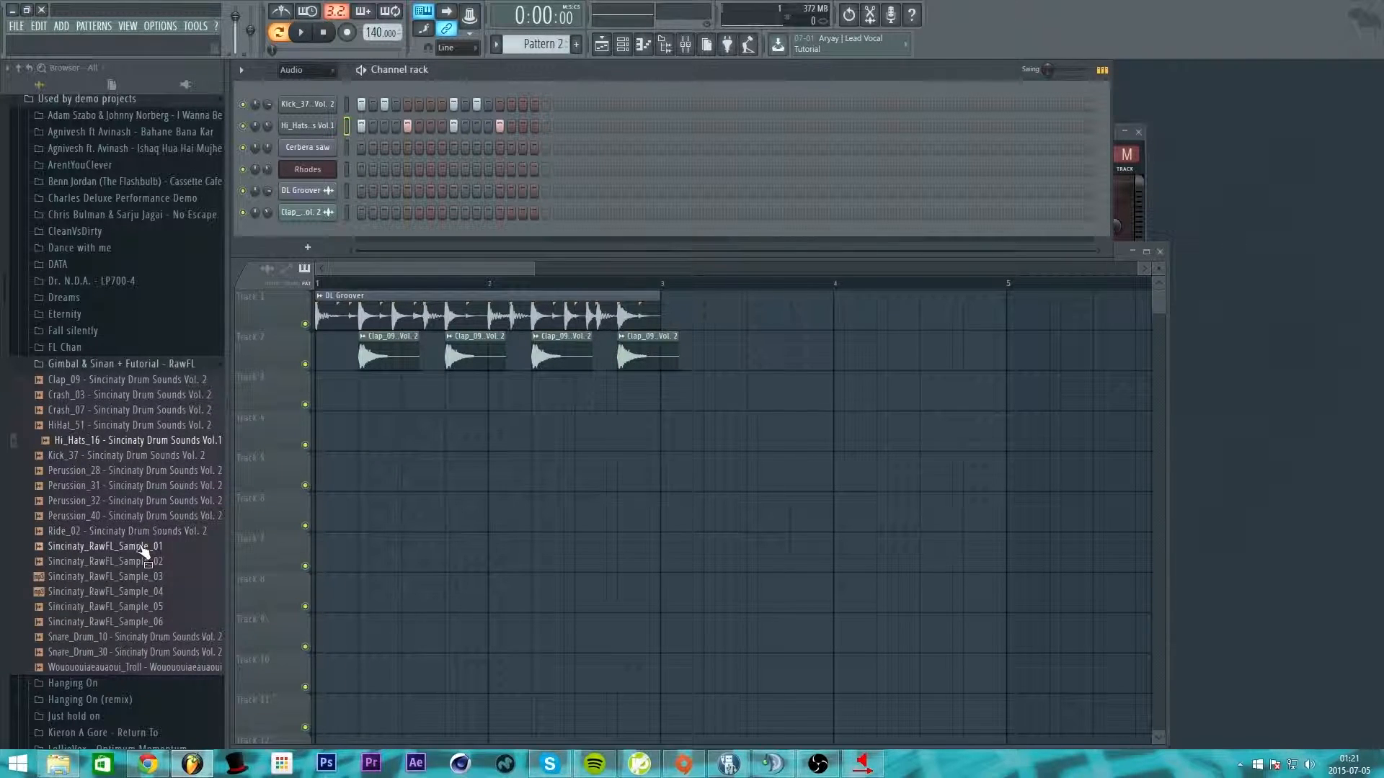
Audition the snare samples and load Snare_Drum_30 as a channel below the hi-hats.
left_click(142, 651)
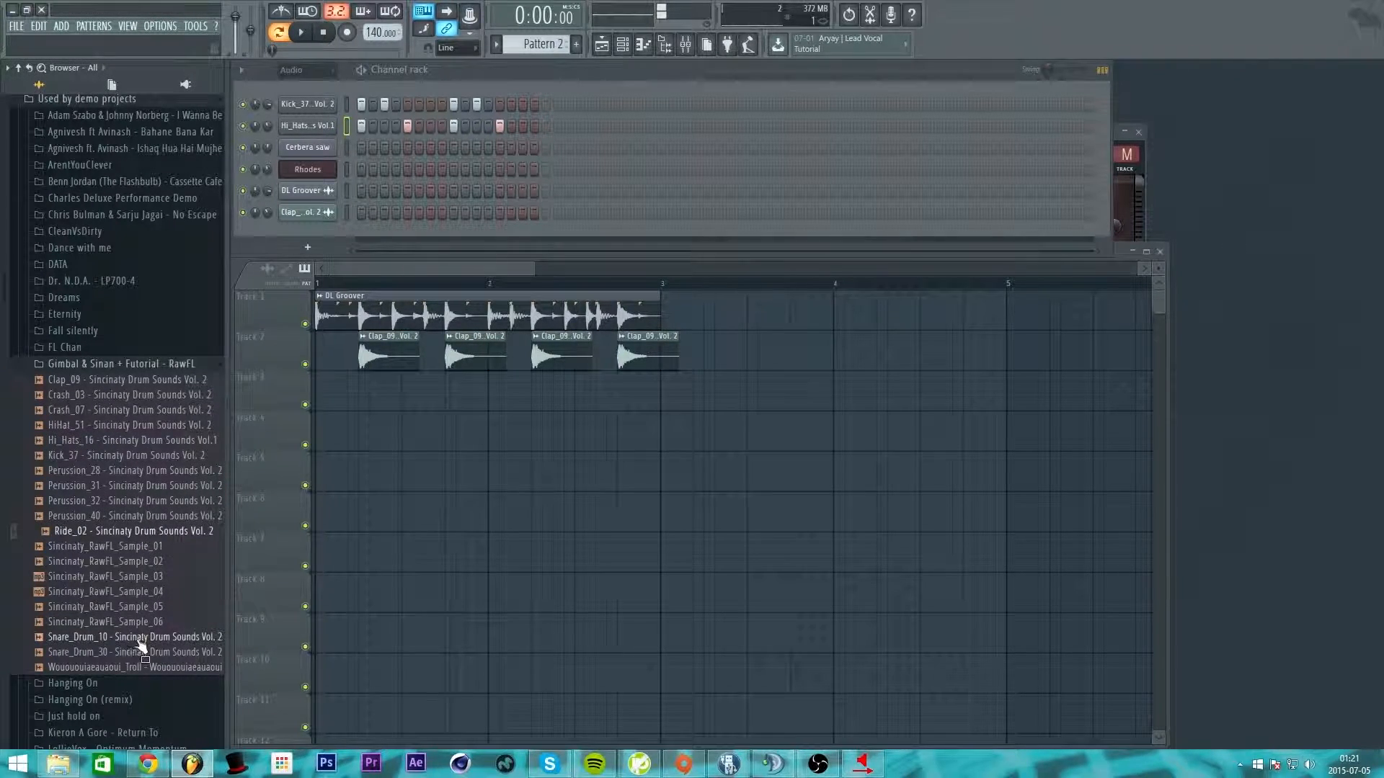
left_click_drag(140, 644, 146, 654)
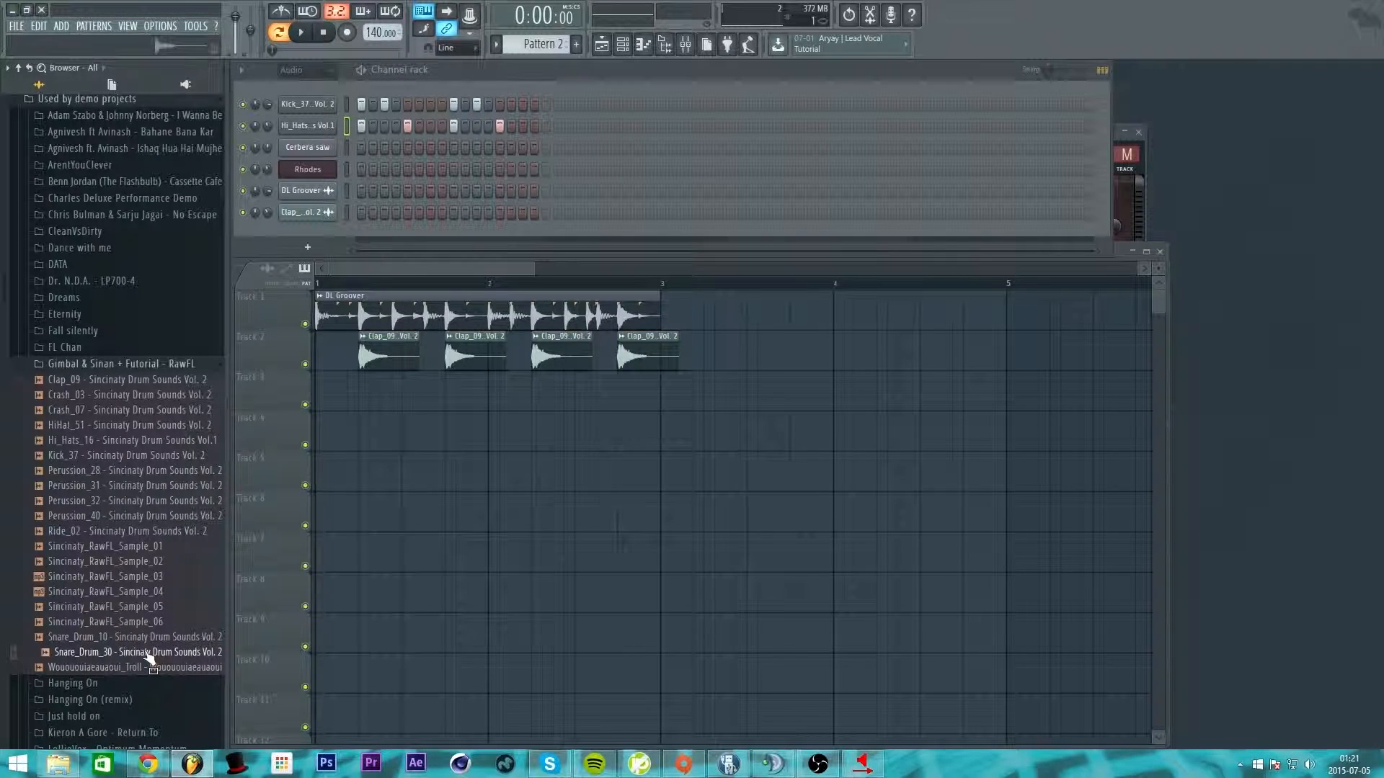
left_click_drag(148, 656, 315, 138)
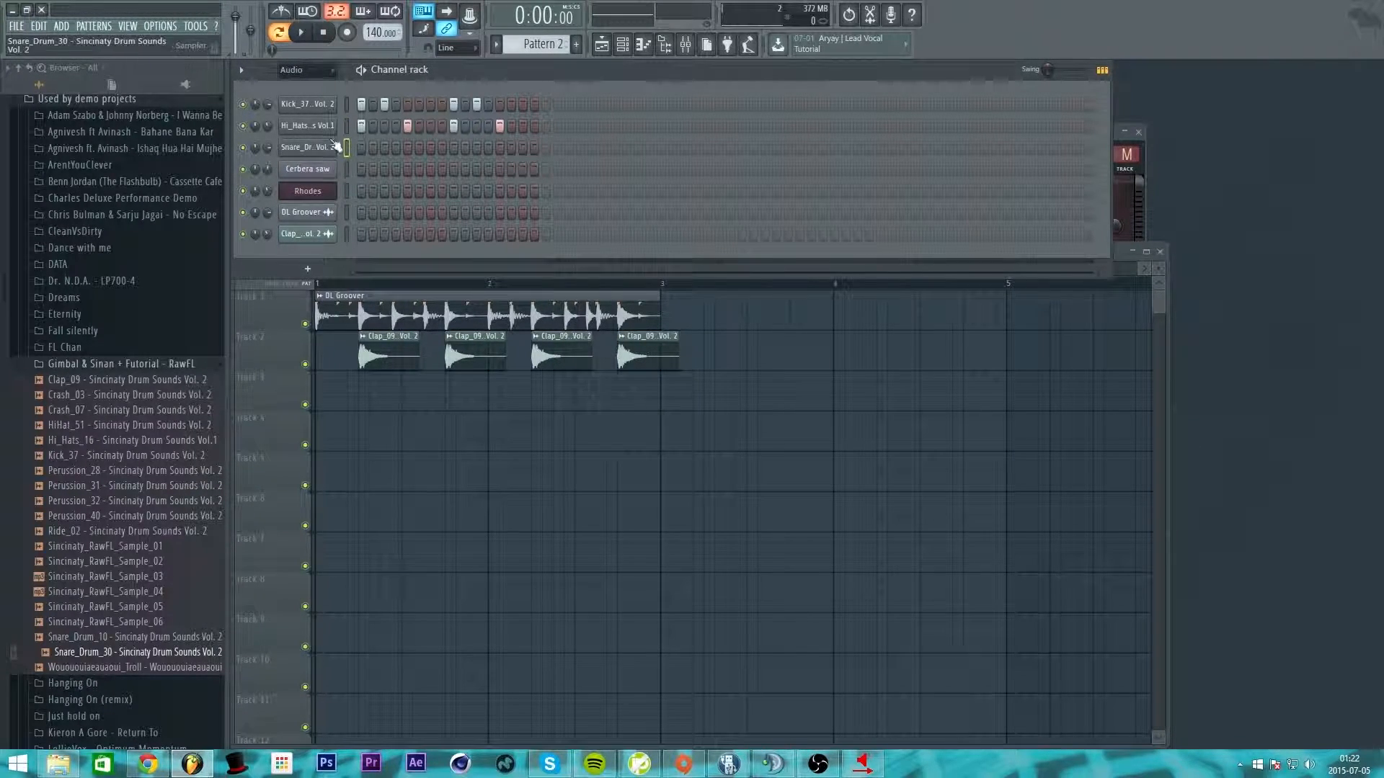
Select the Rhodes channel and move it up and down the channel rack, leaving it directly above Cerbera saw.
left_click(348, 192)
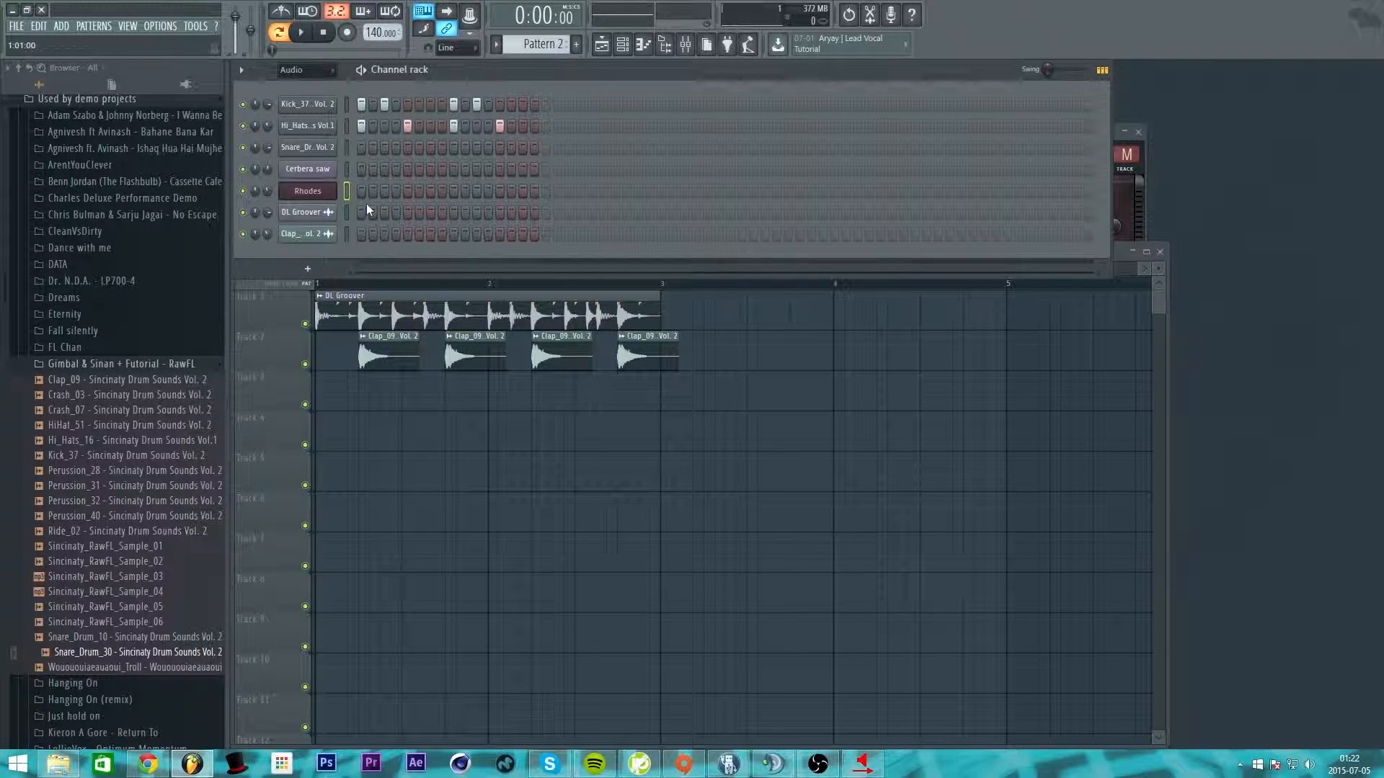
key("alt+Up")
key("alt+Down")
key("alt+Up")
key("alt+Down")
key("alt+Up")
key("alt+Down")
key("alt+Up")
key("alt+Down")
key("alt+Up")
key("alt+Down")
key("alt+Up")
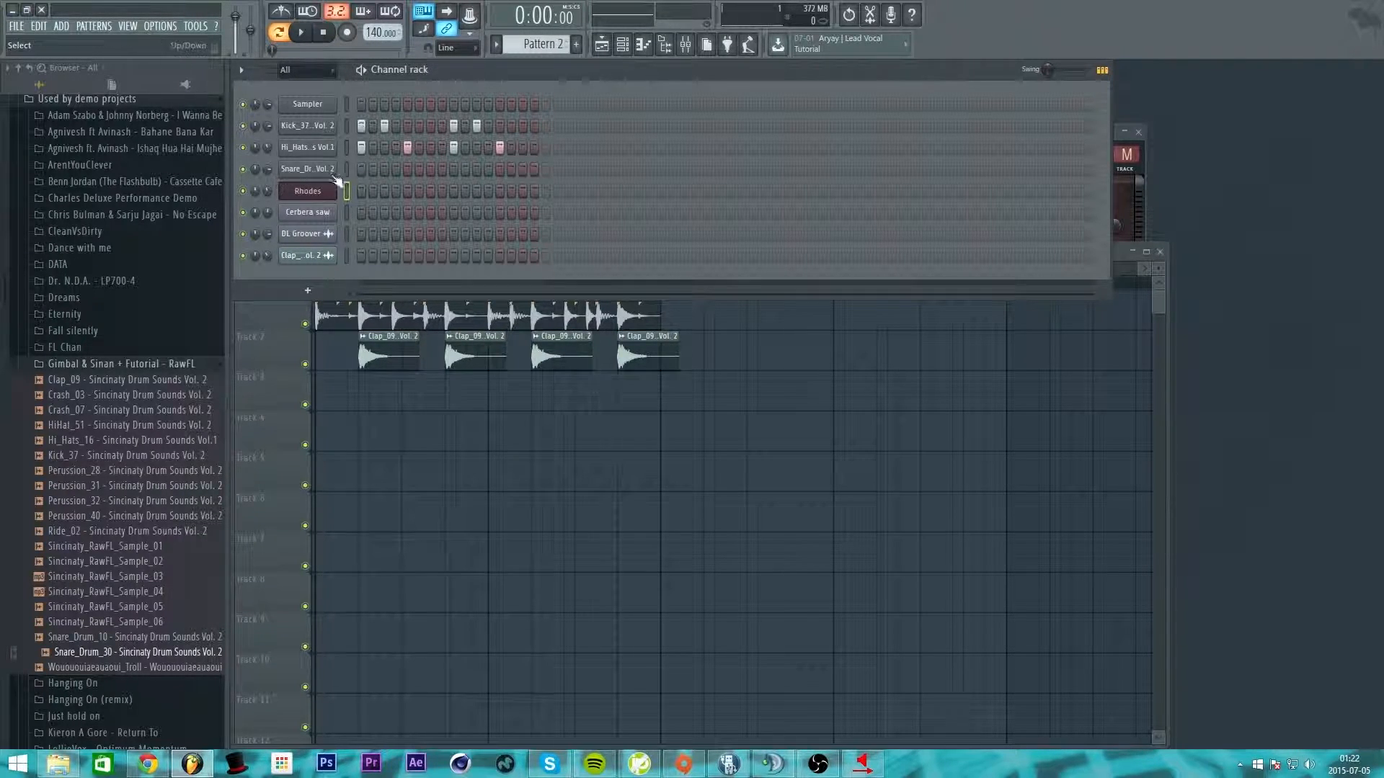
Place Snare_Drum_30 hits on steps 5 and 13 and play the pattern.
left_click(407, 169)
left_click(500, 169)
key("space")
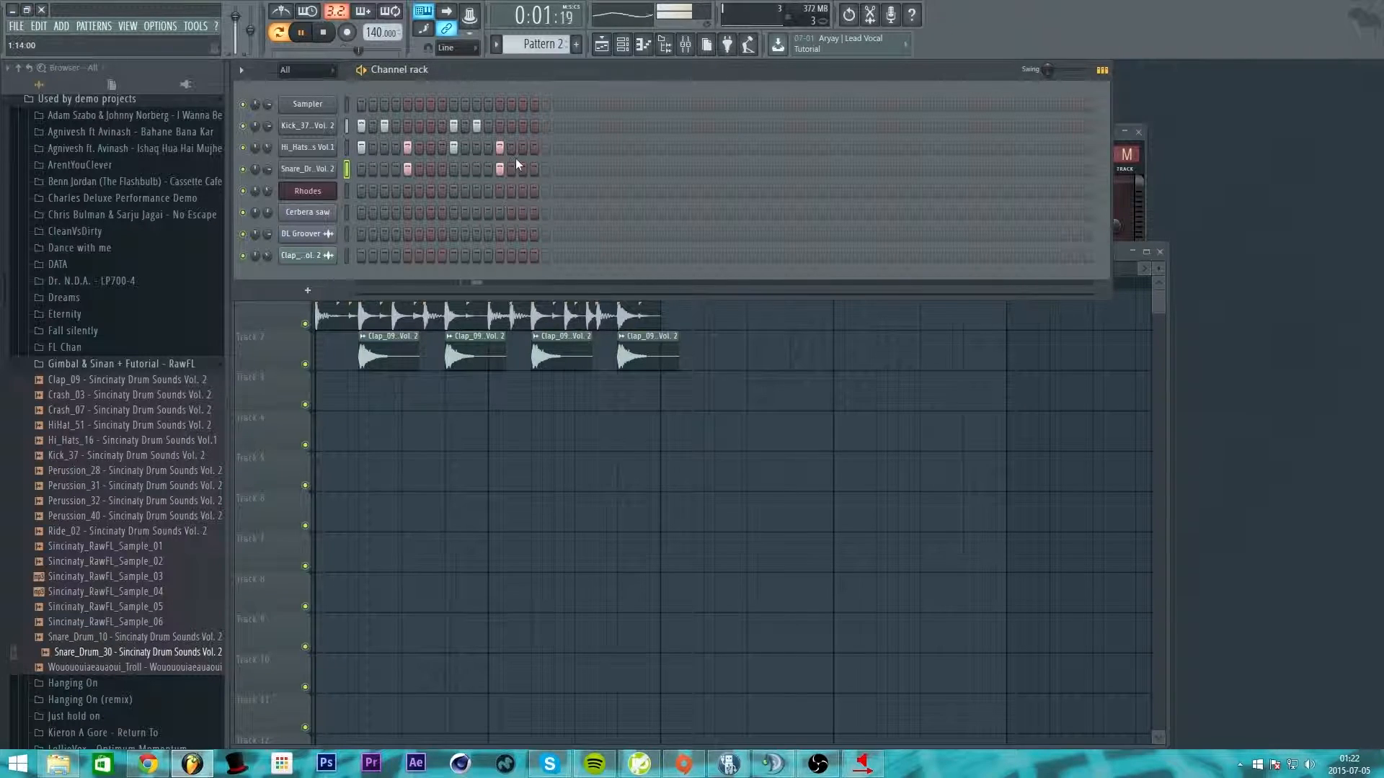
Stop playback, replace the snare channel's sample with Snare_Drum_10 and play the pattern.
key("space")
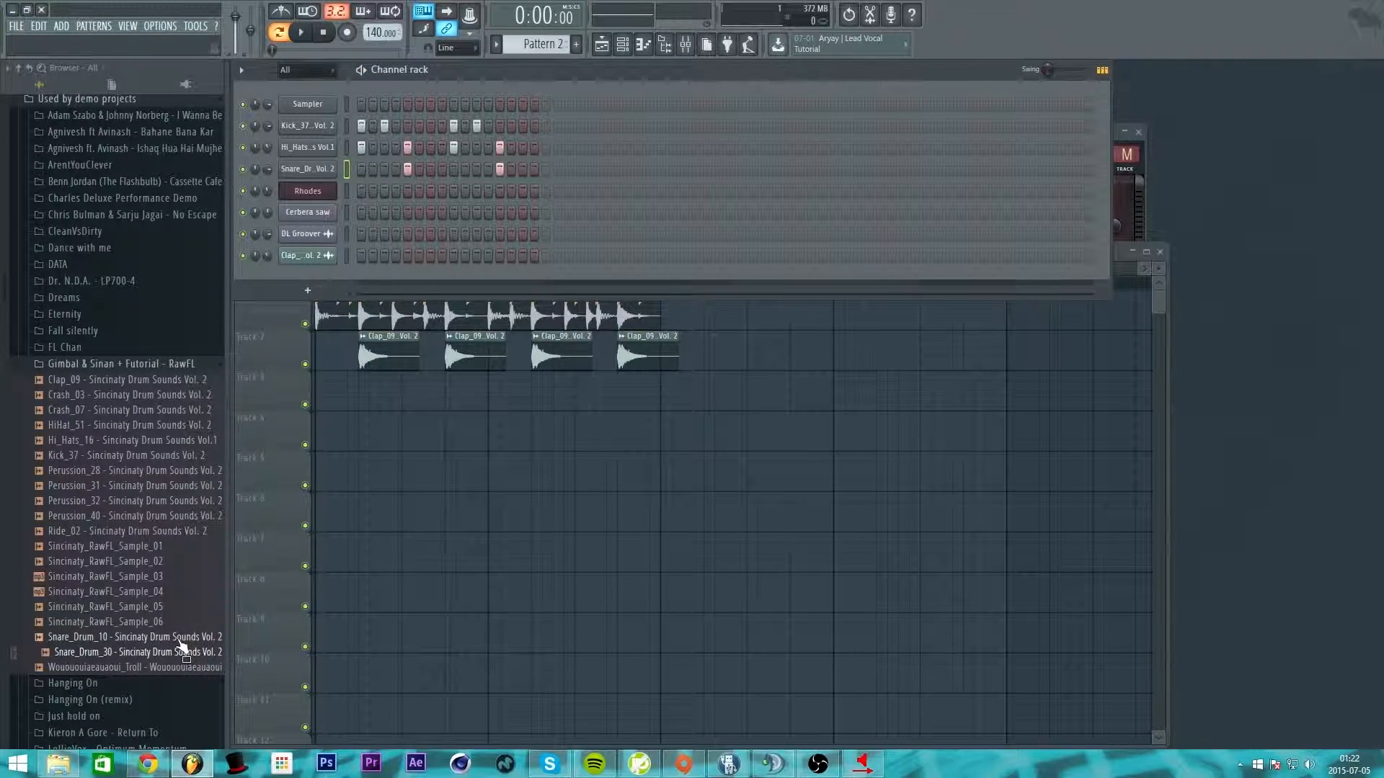
left_click_drag(178, 639, 305, 169)
key("space")
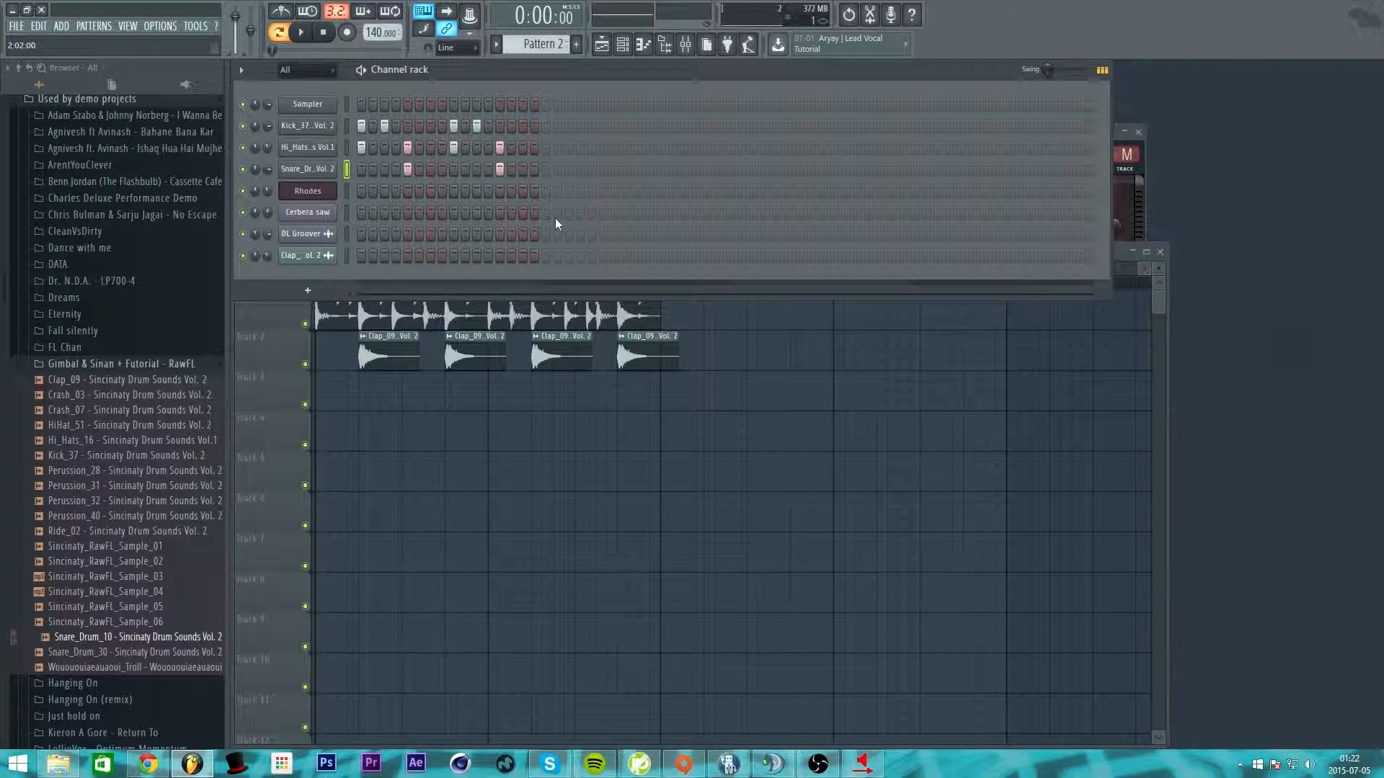
Collapse the demo project and Misc folders in the browser and open the Snares folder under Packs > Drums.
left_click(153, 364)
scroll(108, 368, "up", 5)
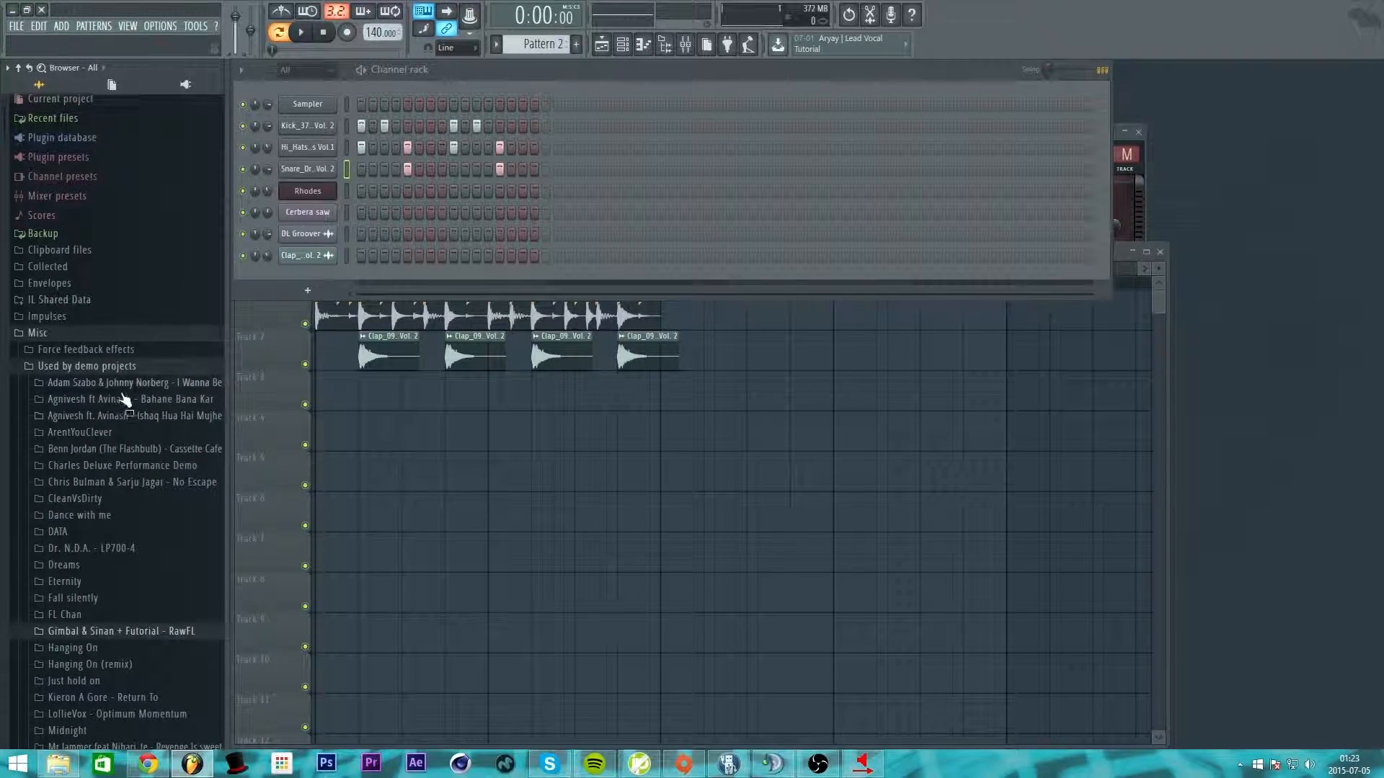
left_click(70, 371)
left_click(37, 338)
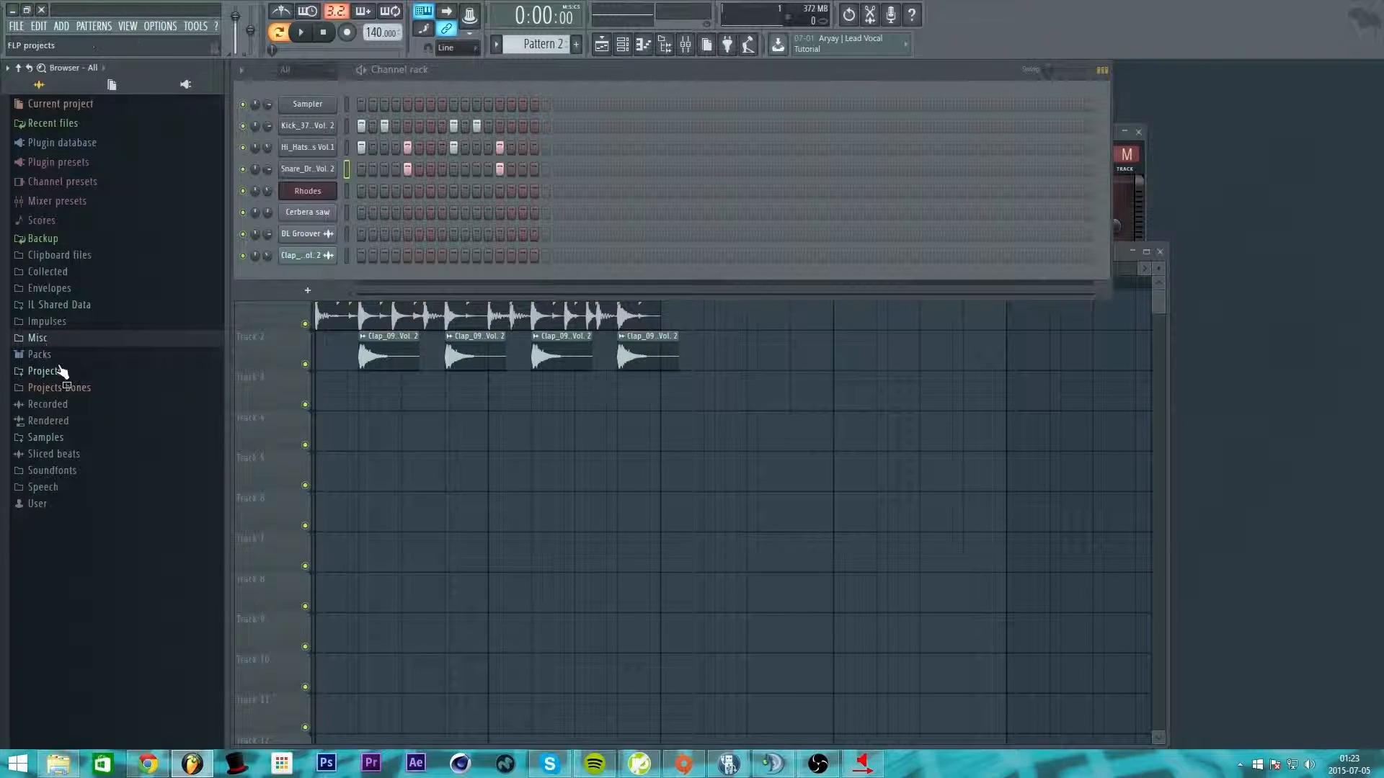
left_click(40, 354)
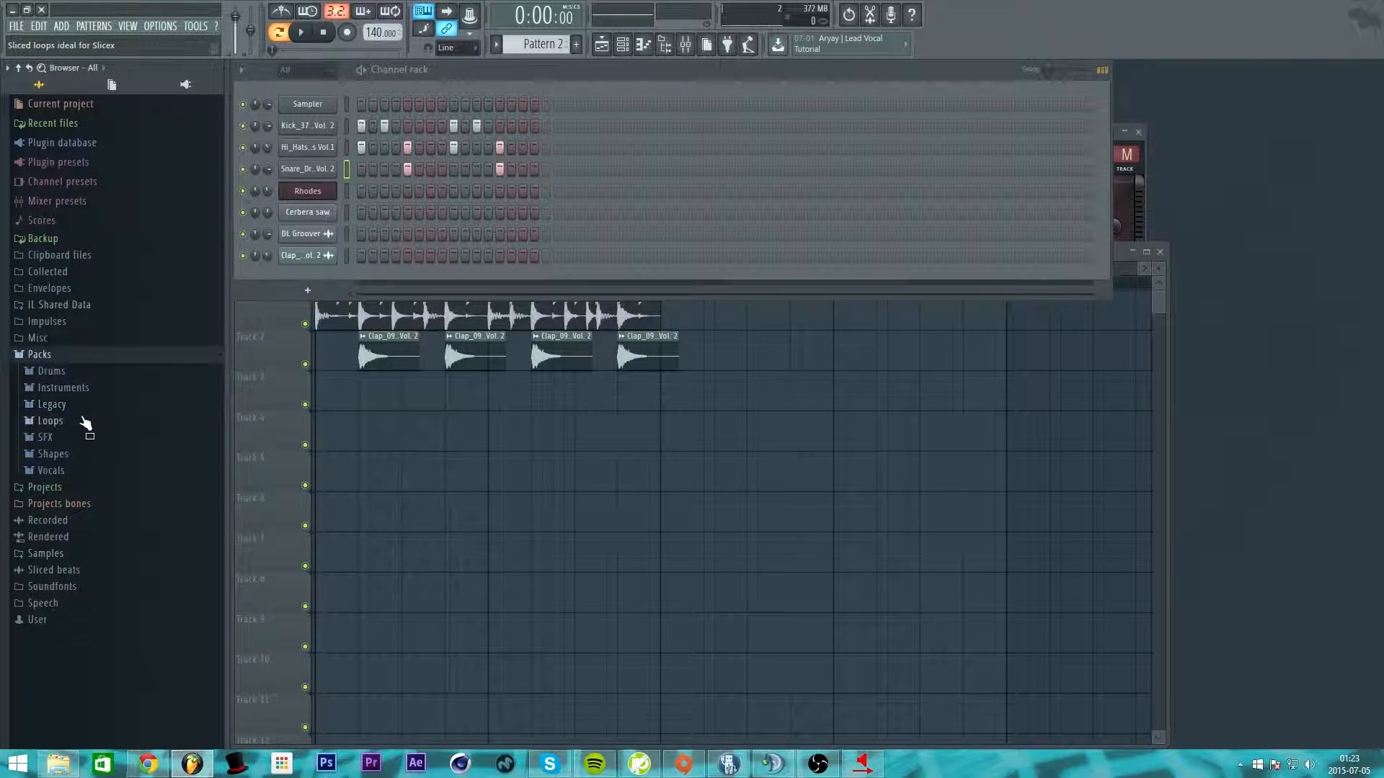
left_click(72, 371)
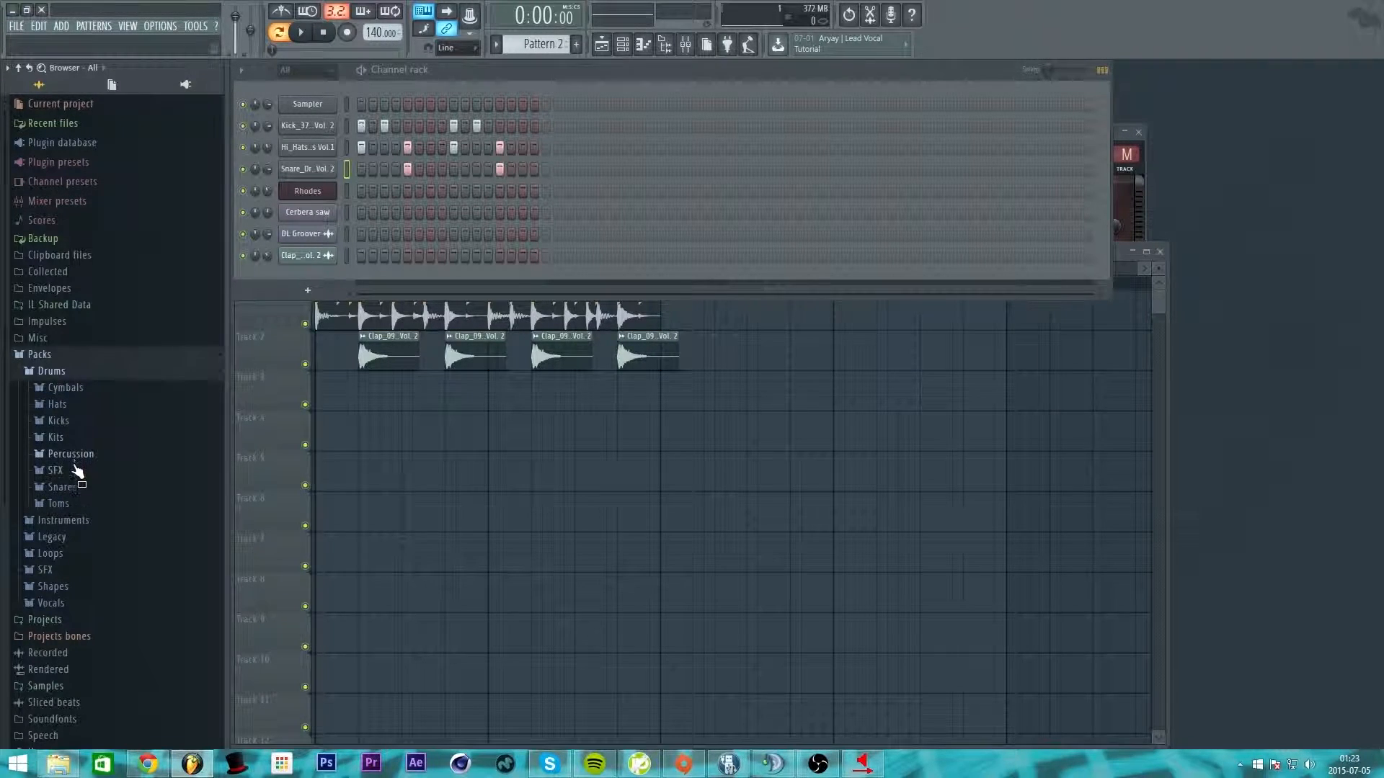
left_click(64, 487)
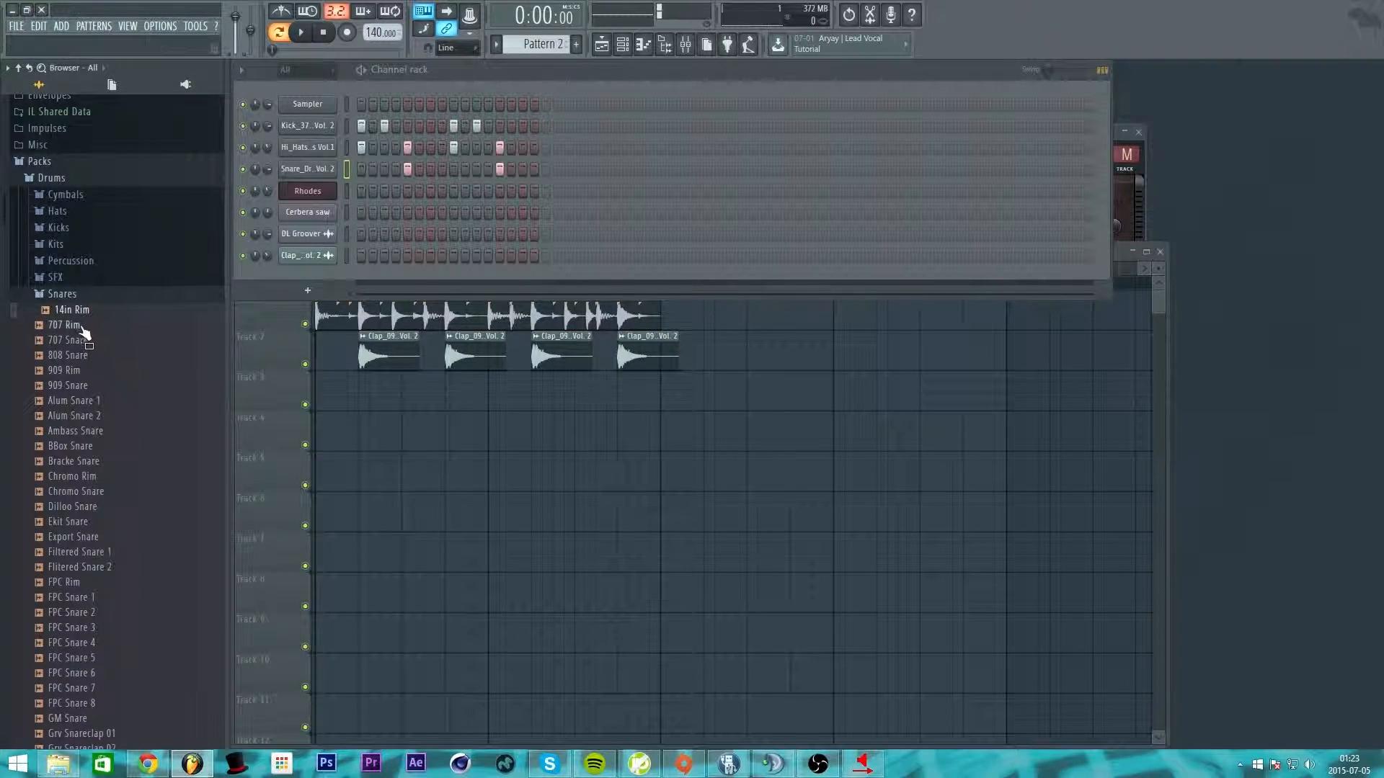
Audition the pack's snares, including 909 Snare, Alum Snare 1, Ambass Snare, BBox Snare and Grv Snareclap 03 to 08.
left_click(74, 386)
left_click(79, 402)
left_click(85, 431)
left_click(88, 446)
scroll(93, 462, "down", 8)
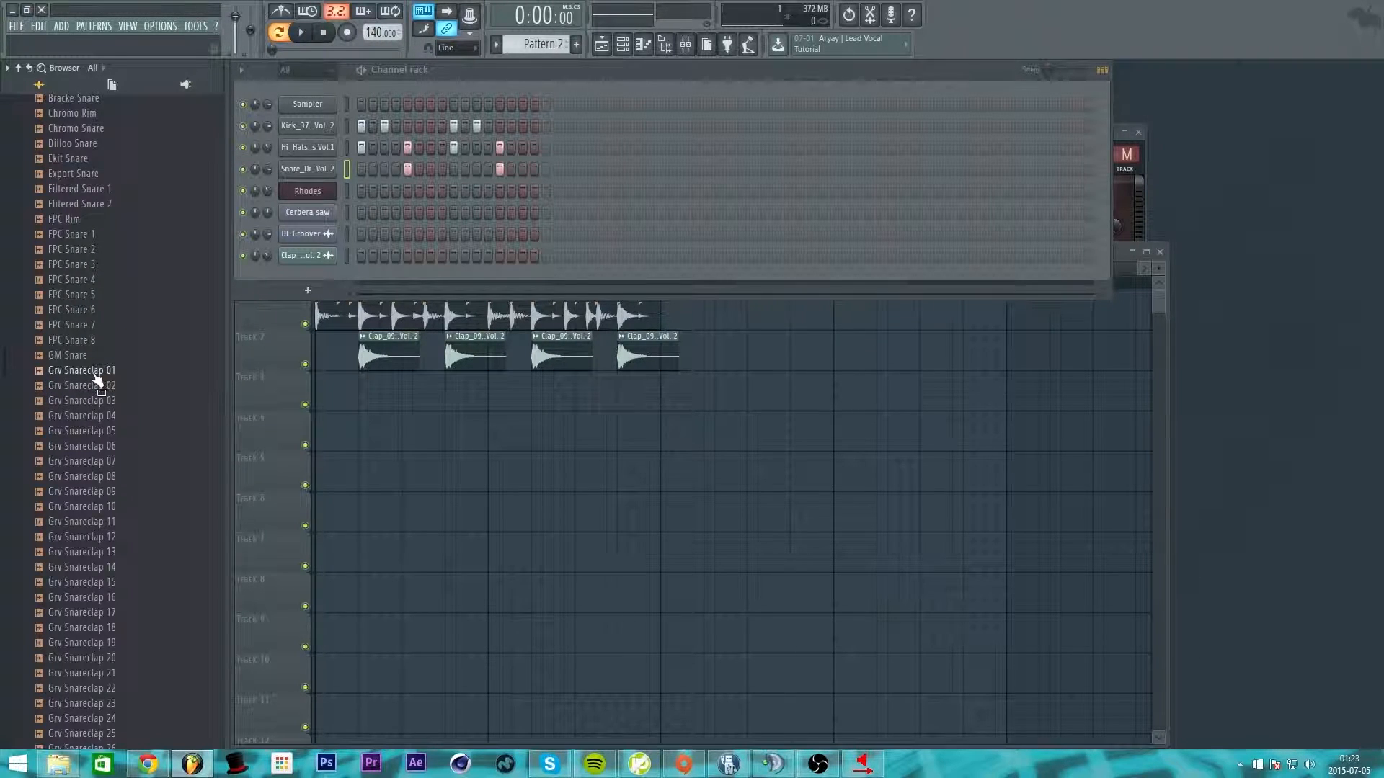
left_click(97, 401)
left_click(99, 416)
left_click(102, 431)
left_click(104, 446)
left_click(103, 462)
left_click(106, 477)
Try Grv Snareclap 08, 01, 06 and 16 in turn on the snare channel with the pattern playing, and stop playback.
left_click_drag(106, 482, 309, 171)
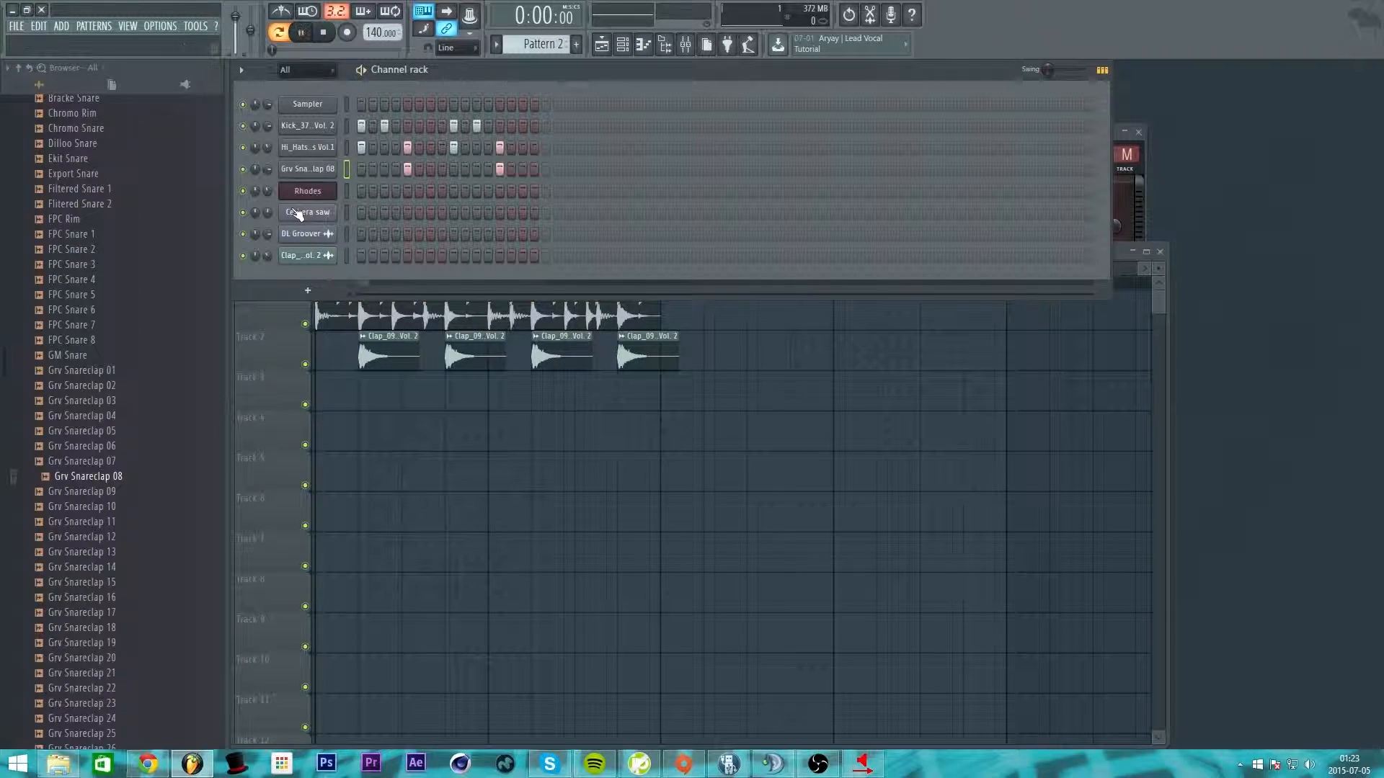
left_click_drag(113, 372, 310, 173)
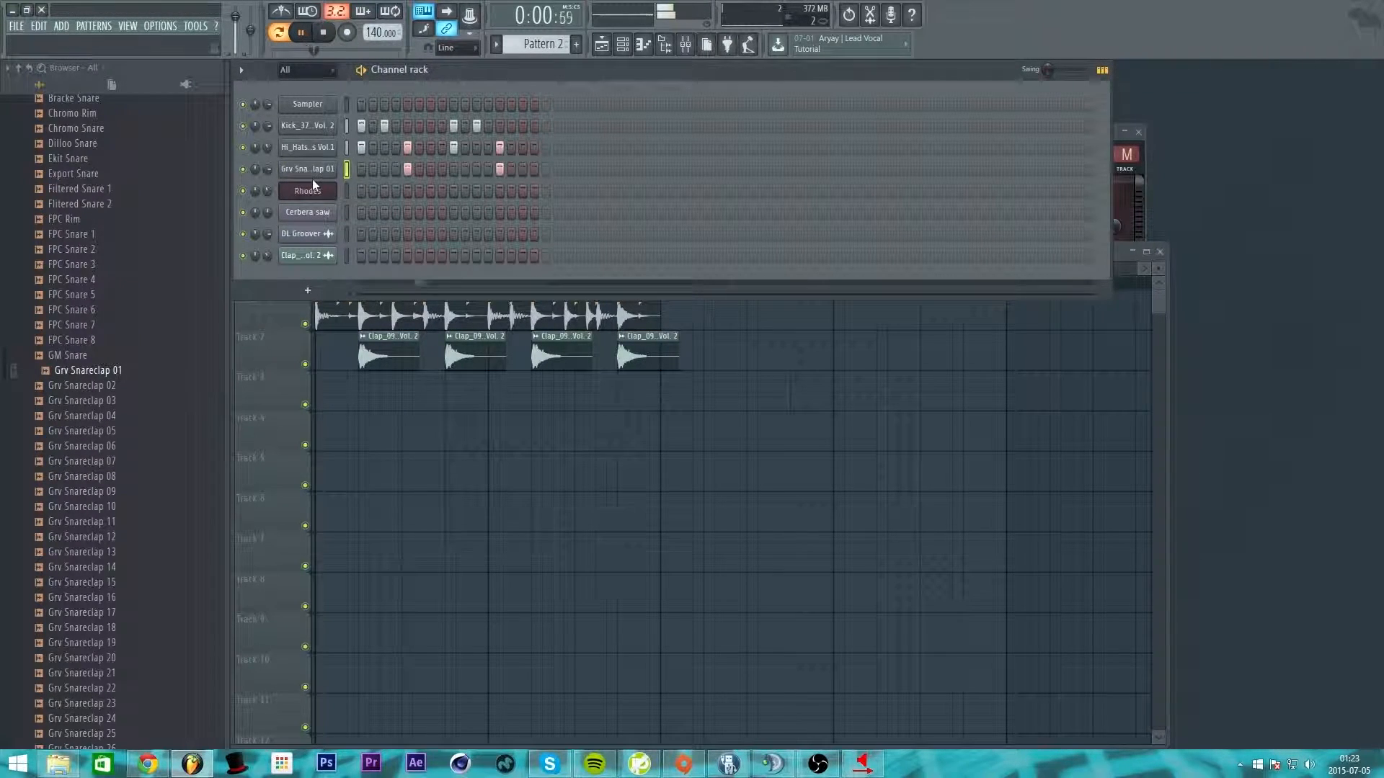
left_click_drag(83, 446, 310, 169)
left_click_drag(101, 600, 310, 170)
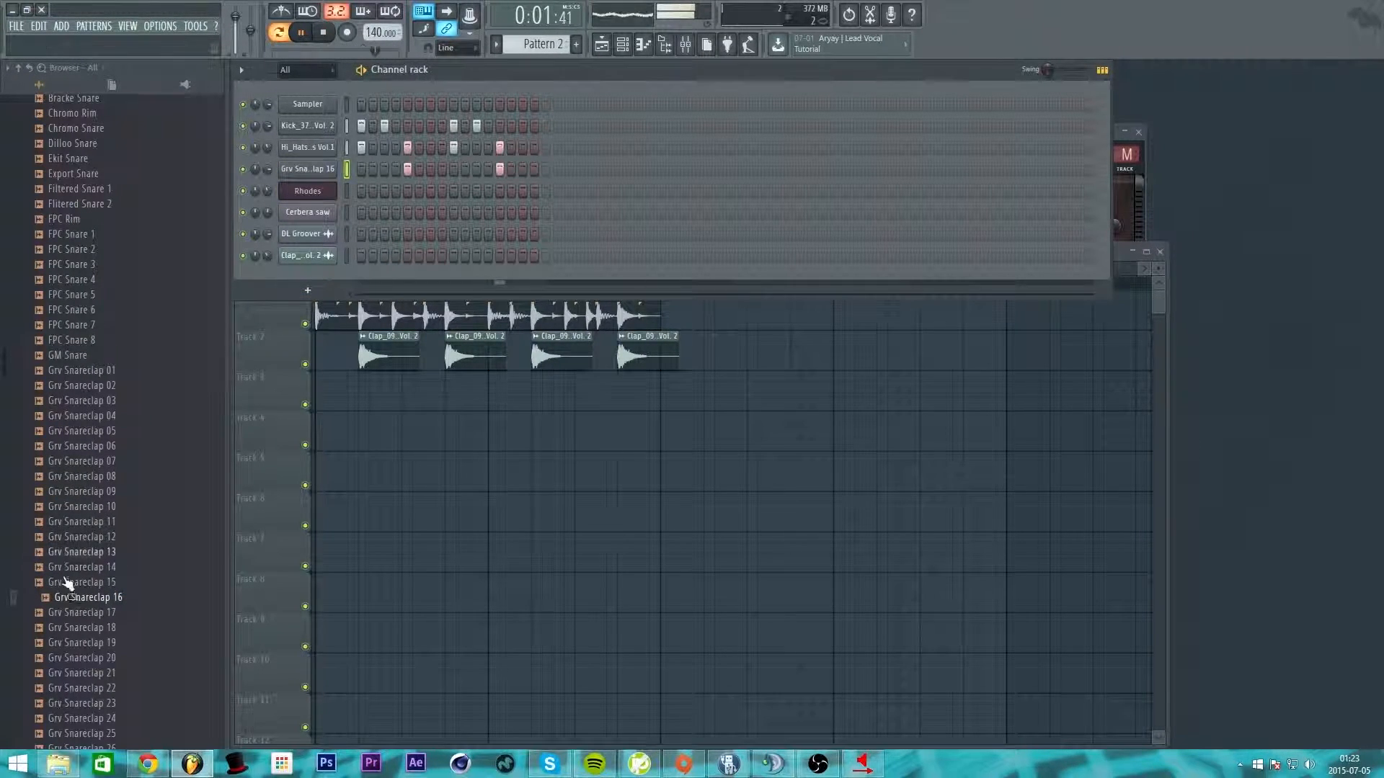
key("space")
Audition more snareclaps between Grv Snareclap 14 and 22, load Grv Snareclap 21 into the snare channel and play the pattern.
left_click(76, 585)
left_click(84, 569)
left_click(93, 628)
left_click(97, 643)
left_click(101, 658)
left_click(106, 677)
left_click(109, 692)
left_click_drag(108, 676, 317, 182)
key("space")
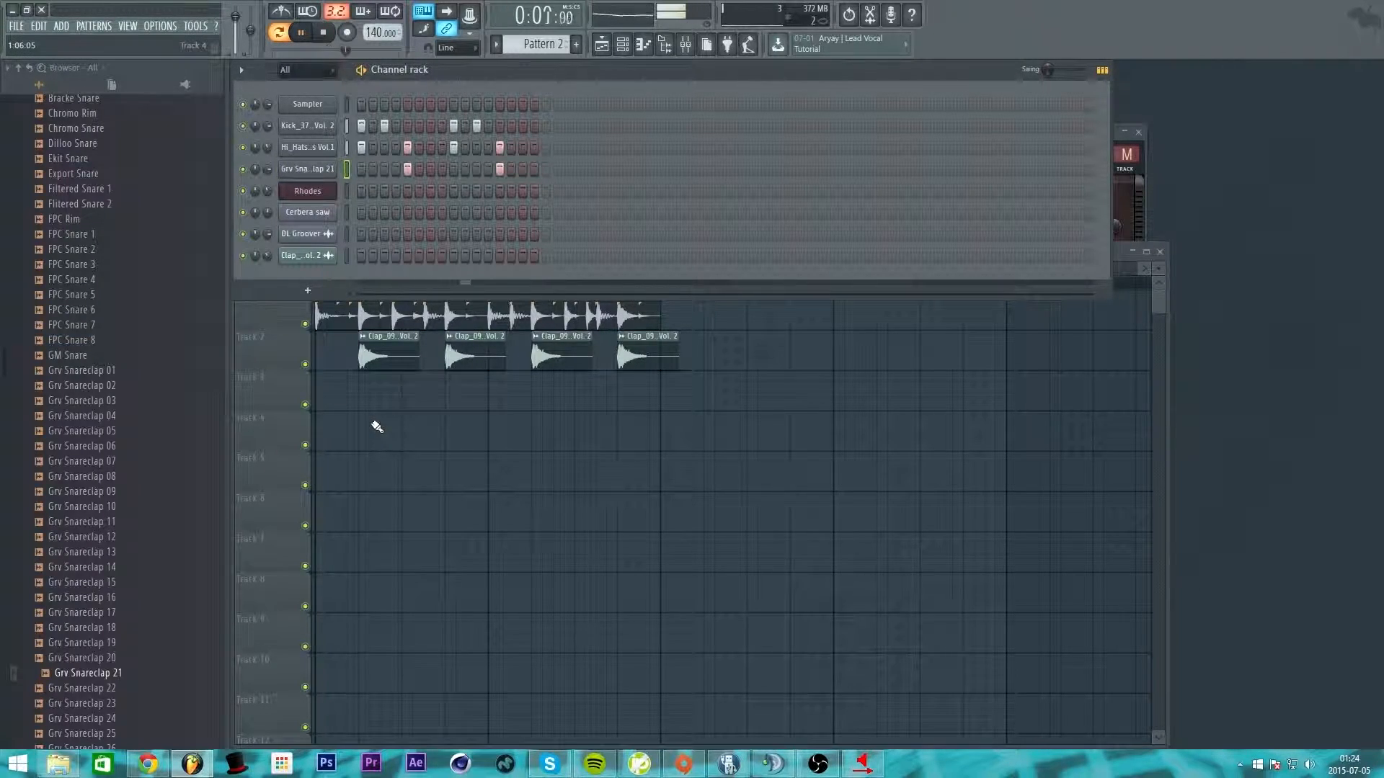